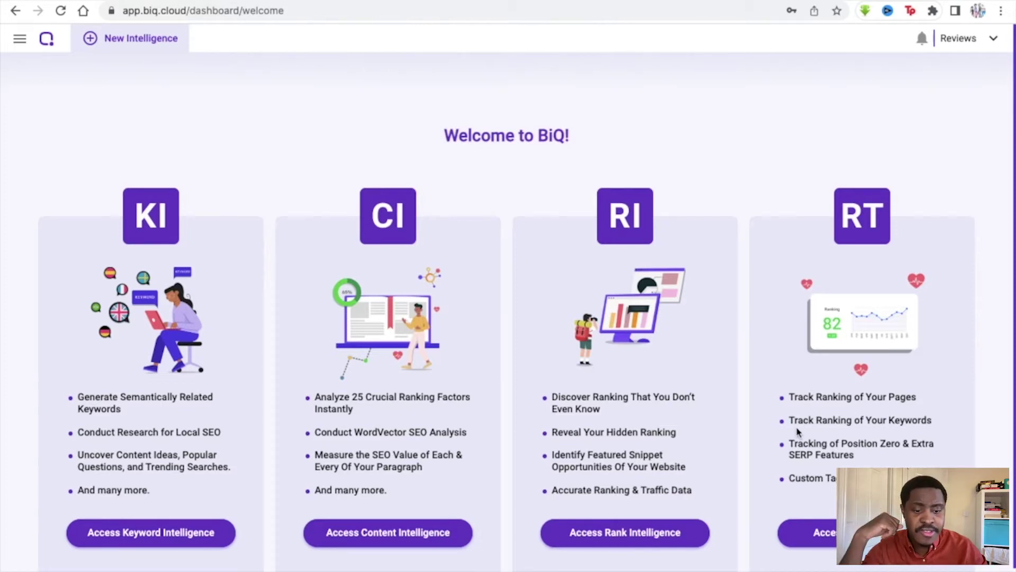
Open Keyword Intelligence and find keywords for "money making" with the location United States and the language English.
{"action": "left_click", "coordinate": [141, 540]}
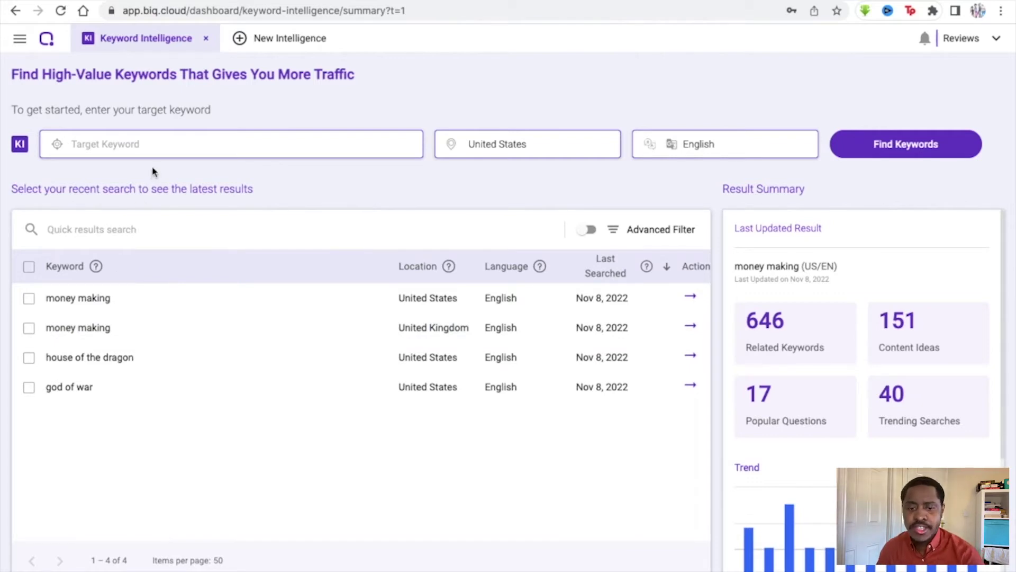
{"action": "left_click", "coordinate": [156, 142]}
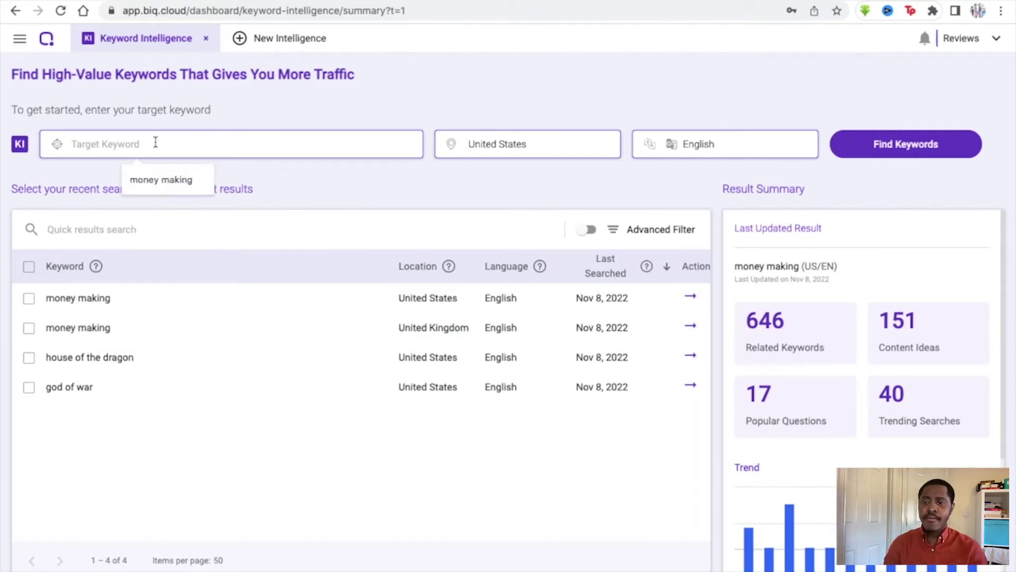
{"action": "left_click", "coordinate": [149, 178]}
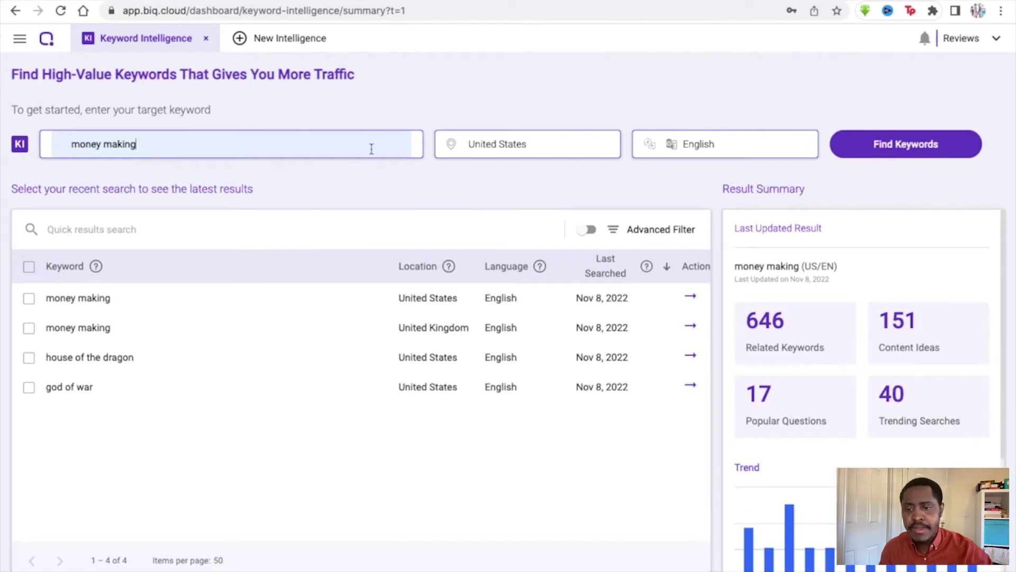
{"action": "left_click", "coordinate": [504, 156]}
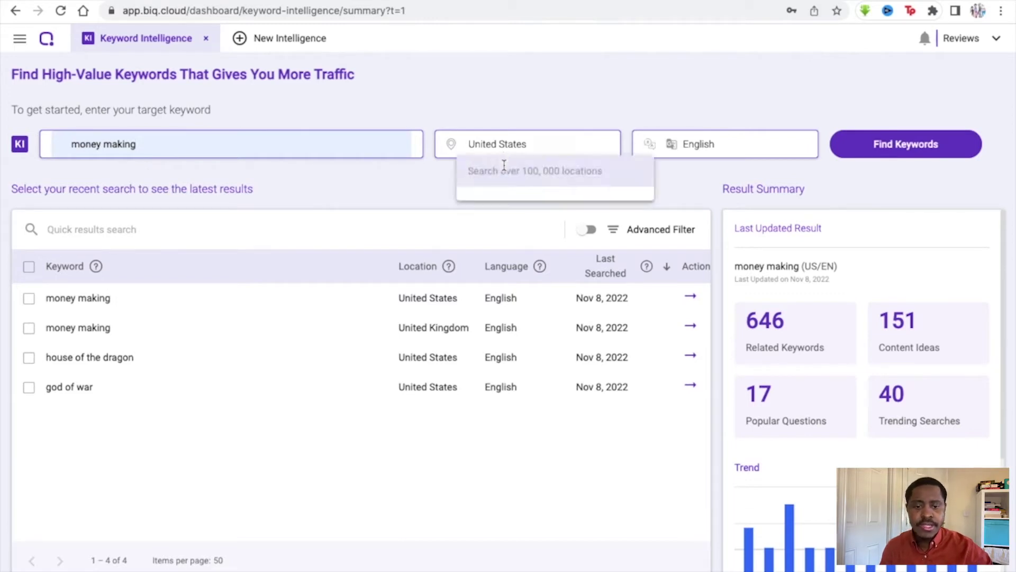
{"action": "type", "text": "united"}
{"action": "key", "text": "Return"}
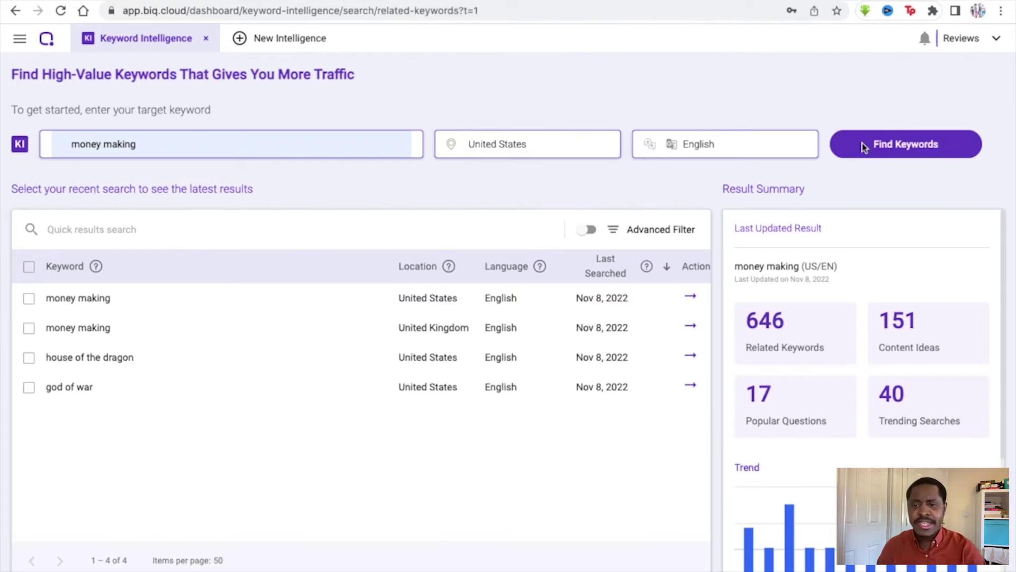
{"action": "left_click", "coordinate": [862, 147]}
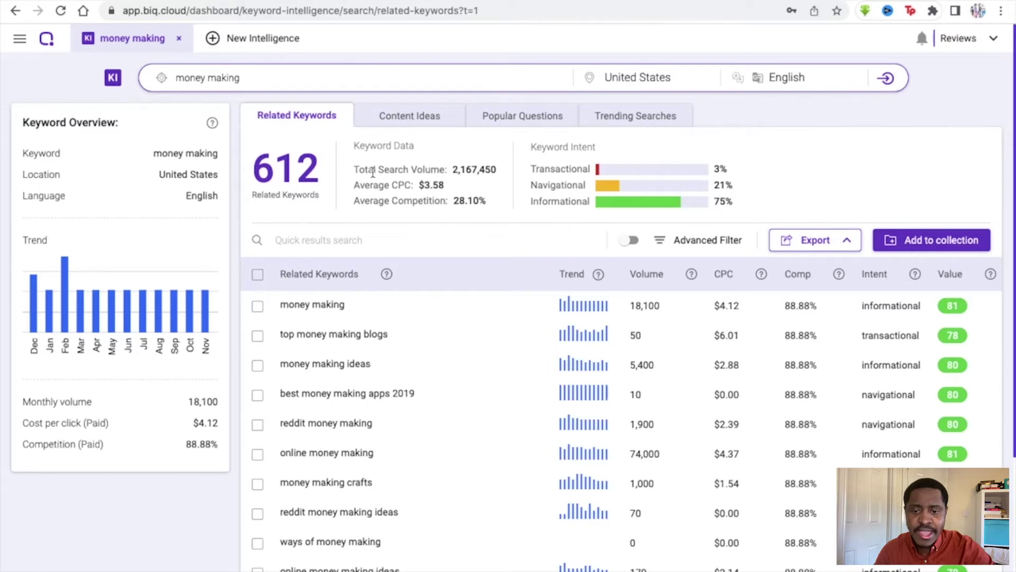
Examine the related keywords for "money making", including their trend, volume, CPC, competition, intent and value.
{"action": "scroll", "coordinate": [445, 263], "scroll_direction": "down", "scroll_amount": 4}
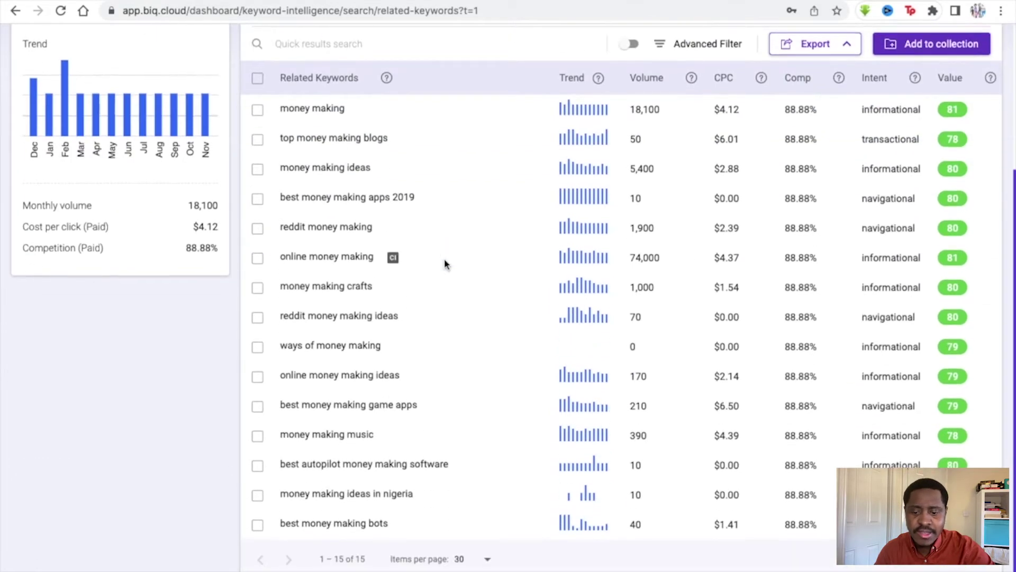
{"action": "scroll", "coordinate": [443, 258], "scroll_direction": "up", "scroll_amount": 4}
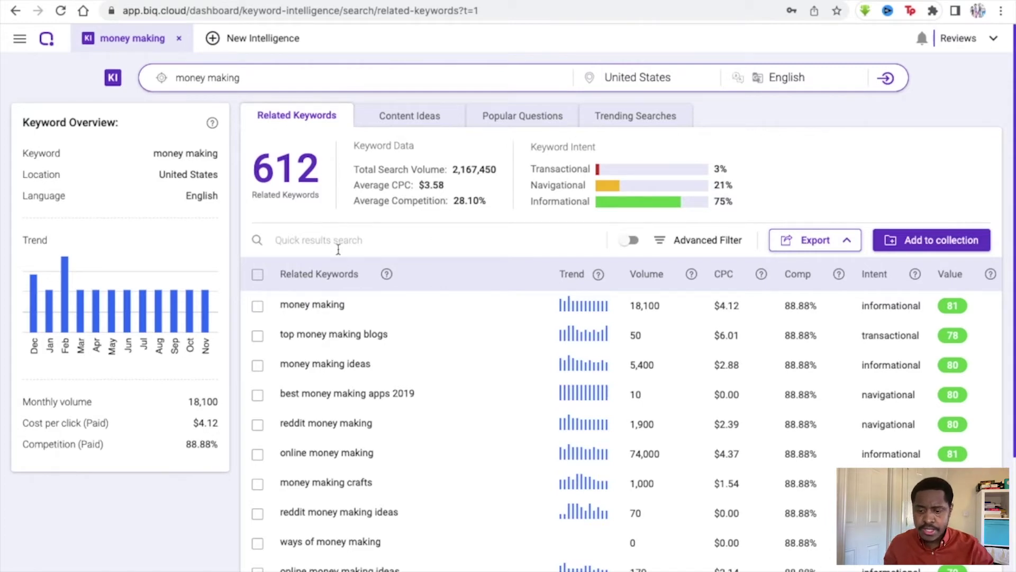
{"action": "key", "text": "F2"}
{"action": "key", "text": "F2"}
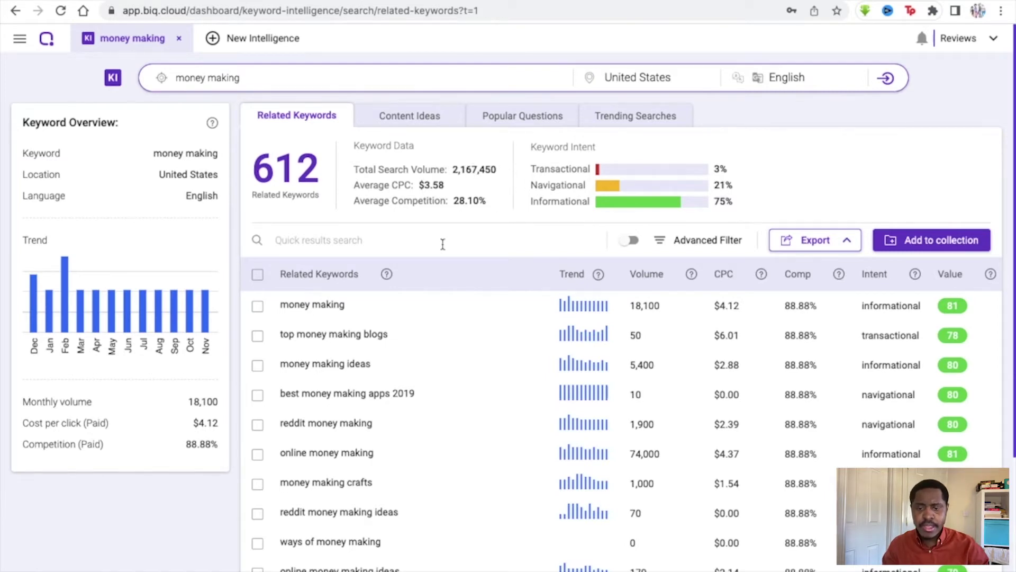
{"action": "scroll", "coordinate": [442, 243], "scroll_direction": "down", "scroll_amount": 2}
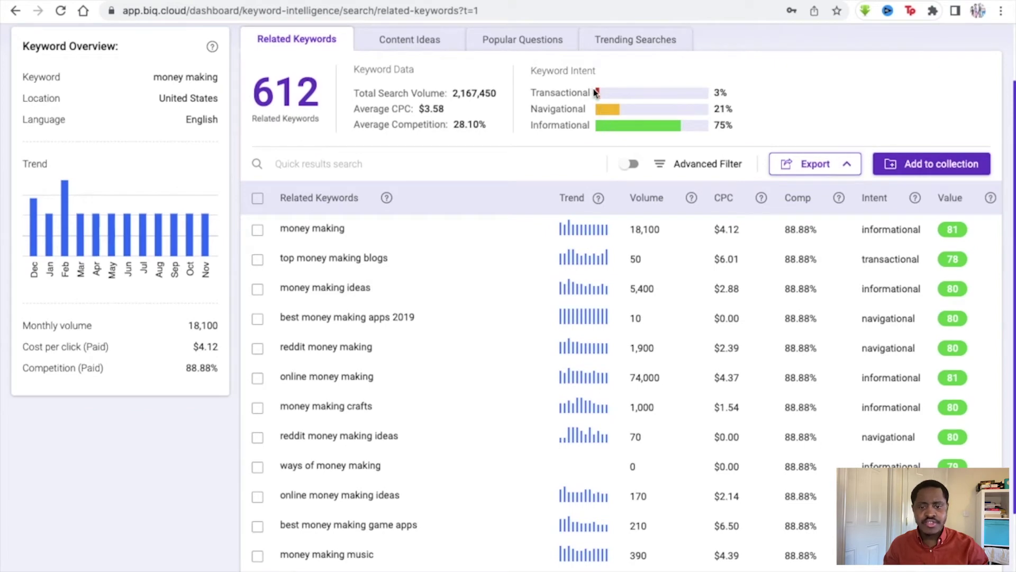
{"action": "scroll", "coordinate": [587, 174], "scroll_direction": "down", "scroll_amount": 1}
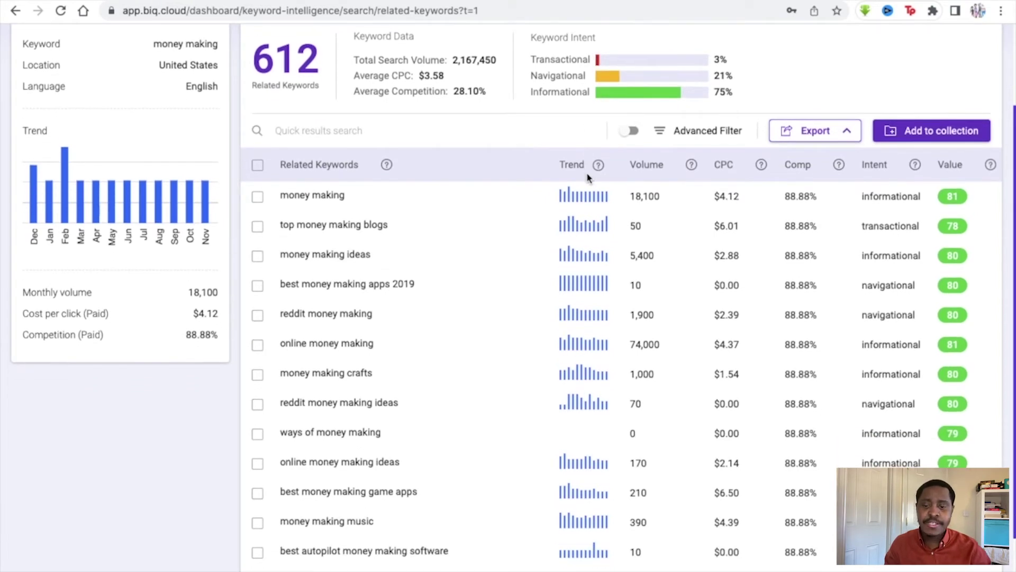
{"action": "scroll", "coordinate": [587, 178], "scroll_direction": "down", "scroll_amount": 1}
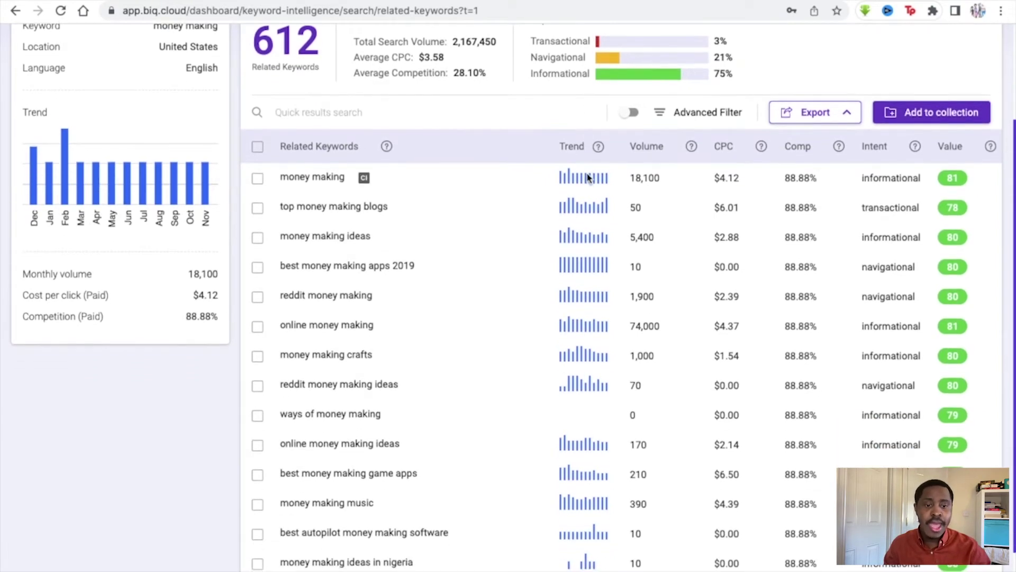
{"action": "scroll", "coordinate": [513, 233], "scroll_direction": "down", "scroll_amount": 1}
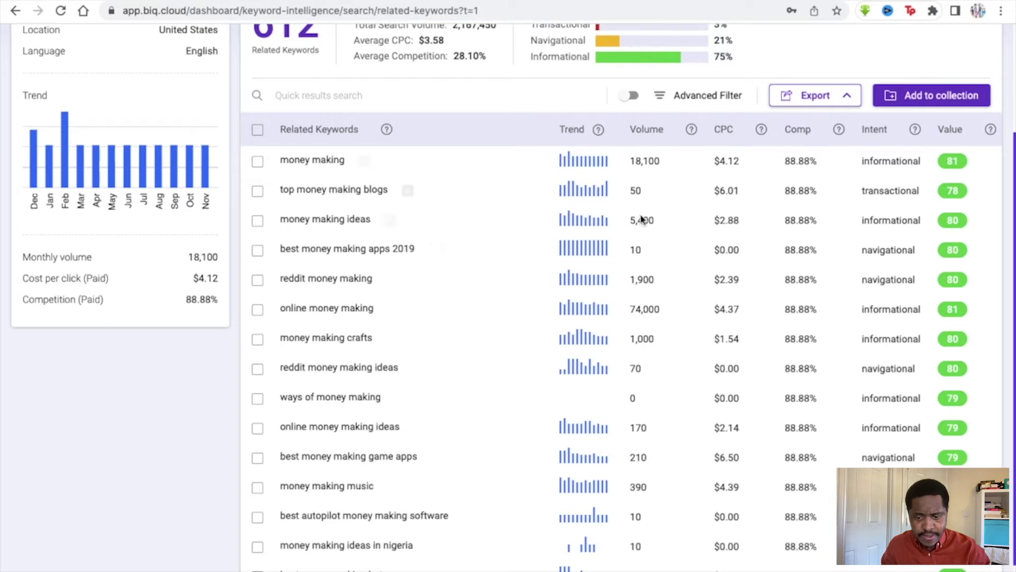
{"action": "scroll", "coordinate": [643, 336], "scroll_direction": "down", "scroll_amount": 3}
{"action": "scroll", "coordinate": [644, 334], "scroll_direction": "up", "scroll_amount": 5}
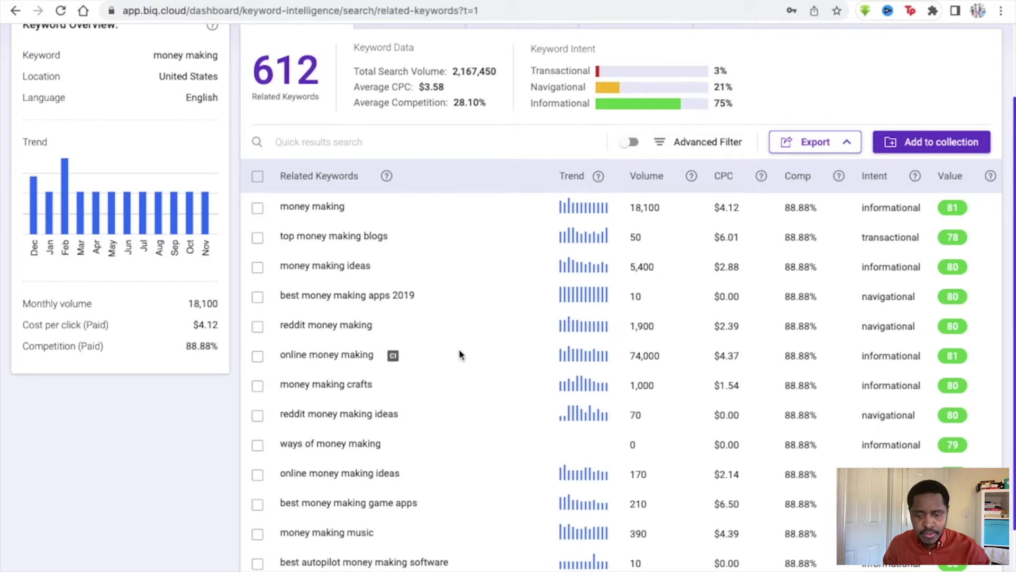
Select the keyword "online money making" and review the advanced filter's volume, relatedness, long-tail and intent options.
{"action": "left_click", "coordinate": [258, 360]}
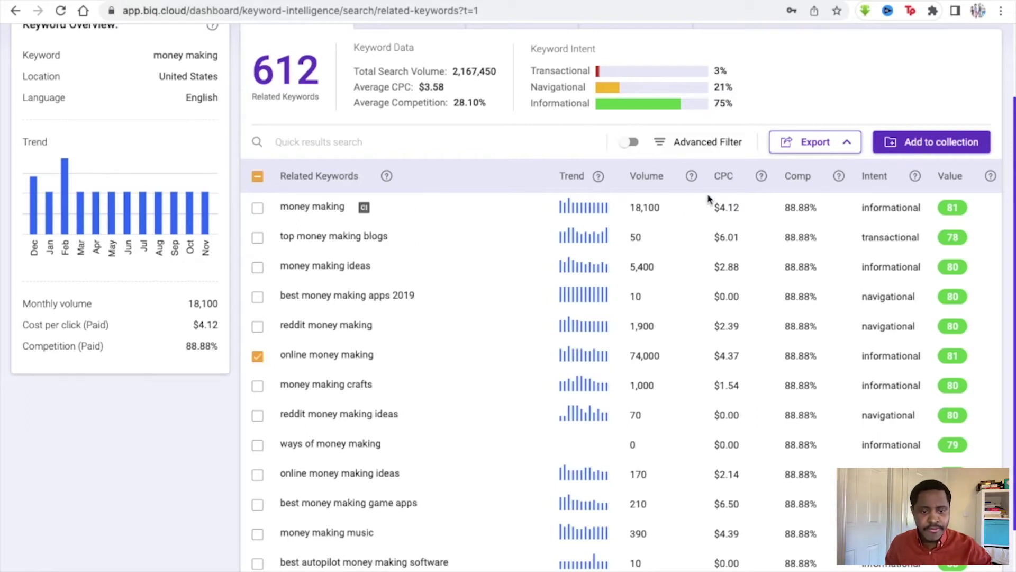
{"action": "left_click", "coordinate": [662, 146]}
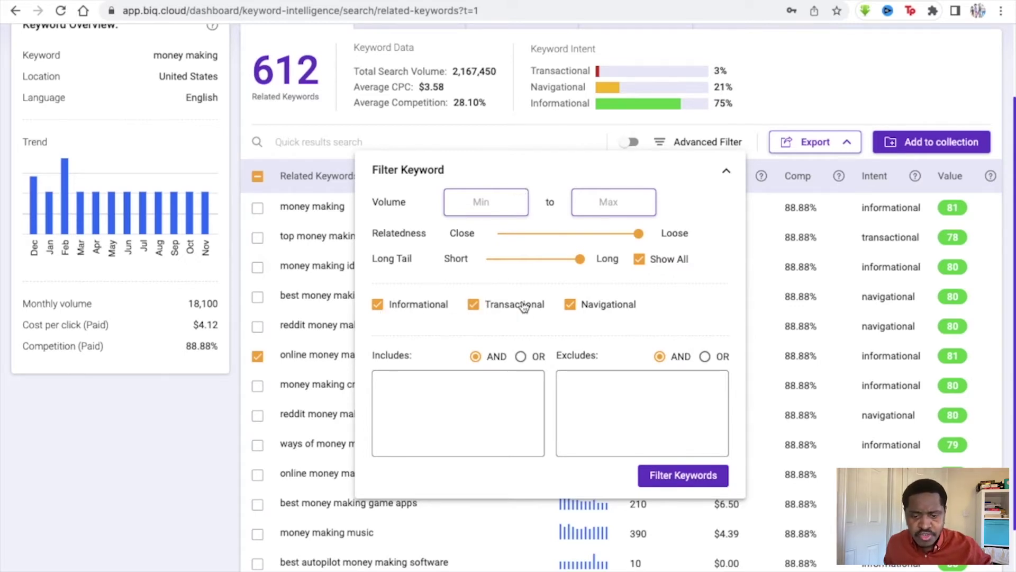
{"action": "left_click", "coordinate": [570, 305]}
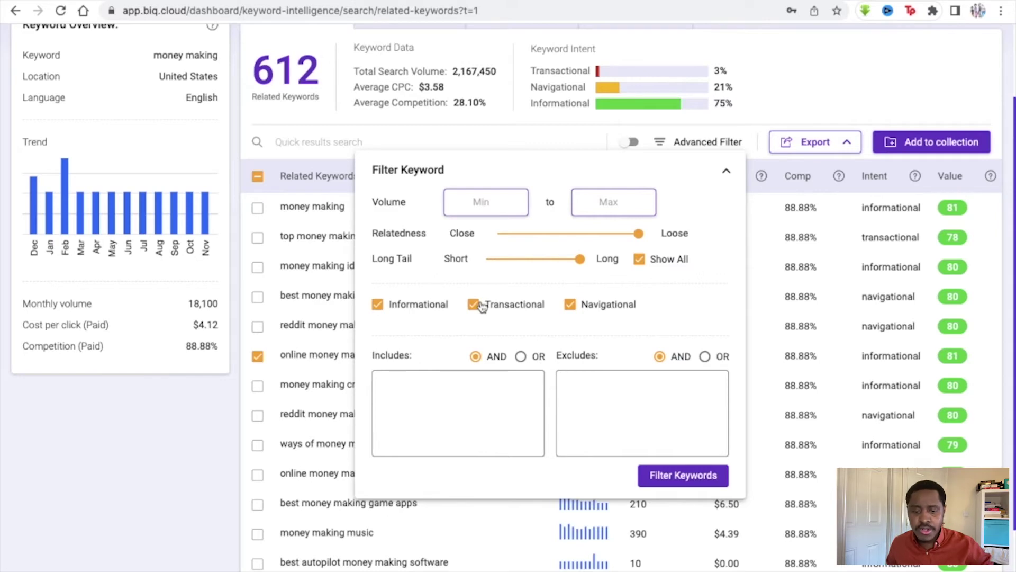
{"action": "left_click", "coordinate": [473, 305]}
{"action": "left_click", "coordinate": [474, 305]}
{"action": "mouse_move", "coordinate": [570, 261]}
{"action": "left_mouse_down"}
{"action": "mouse_move", "coordinate": [545, 260]}
{"action": "mouse_move", "coordinate": [579, 259]}
{"action": "left_mouse_up"}
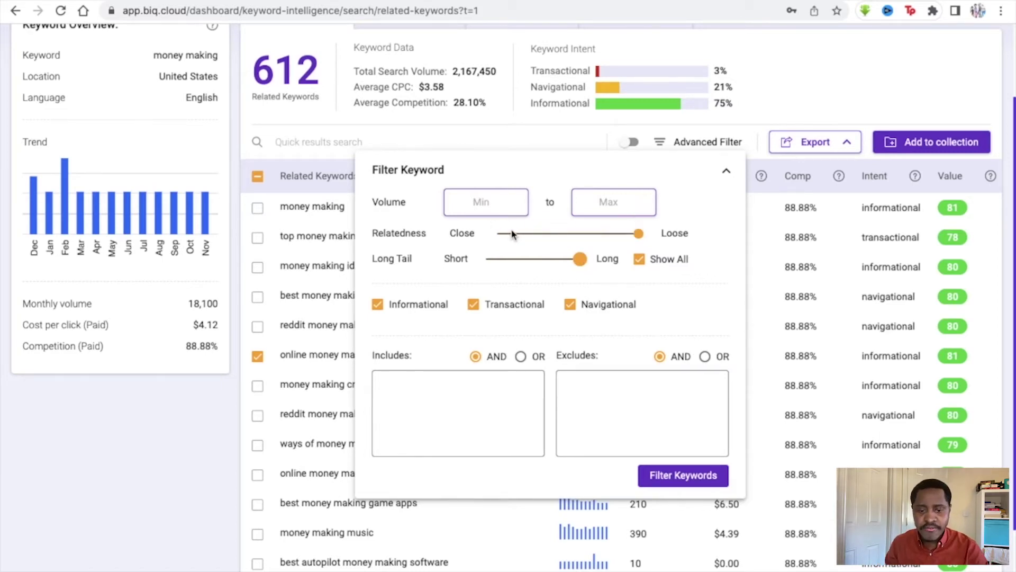
{"action": "left_click", "coordinate": [728, 170]}
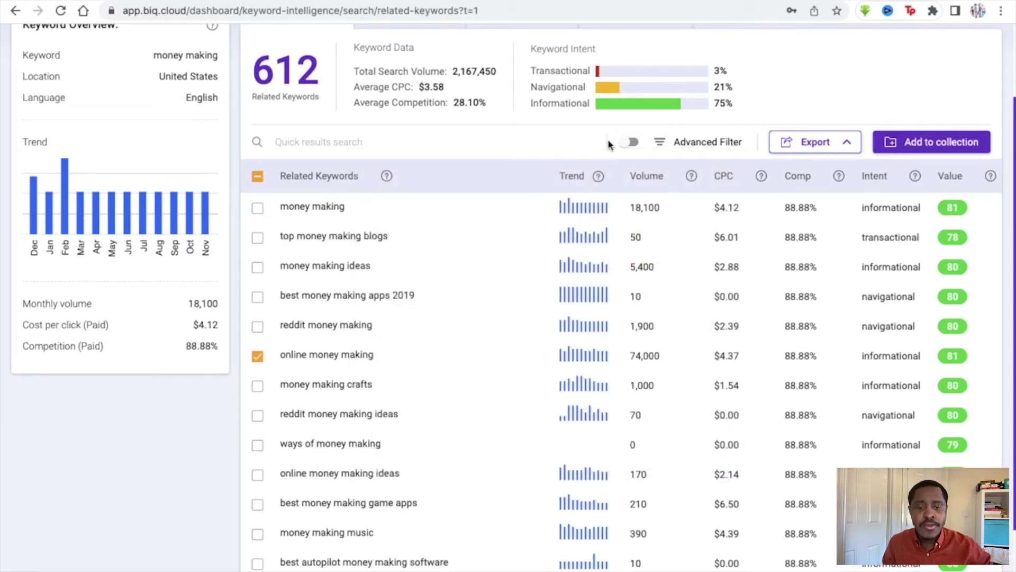
Switch on the advanced filter for the related keywords and view the available export formats.
{"action": "left_click", "coordinate": [630, 143]}
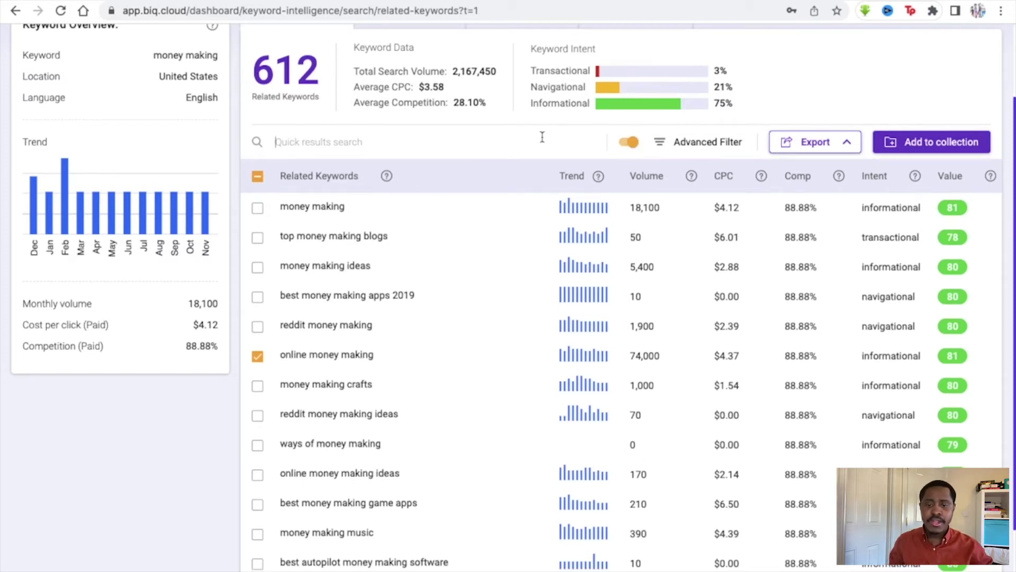
{"action": "left_click", "coordinate": [630, 142]}
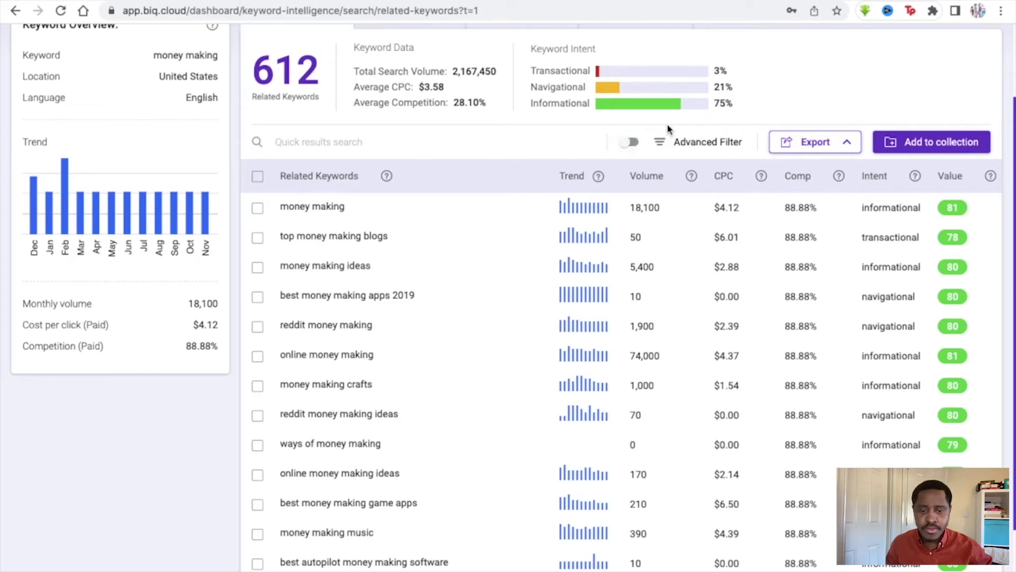
{"action": "left_click", "coordinate": [630, 143]}
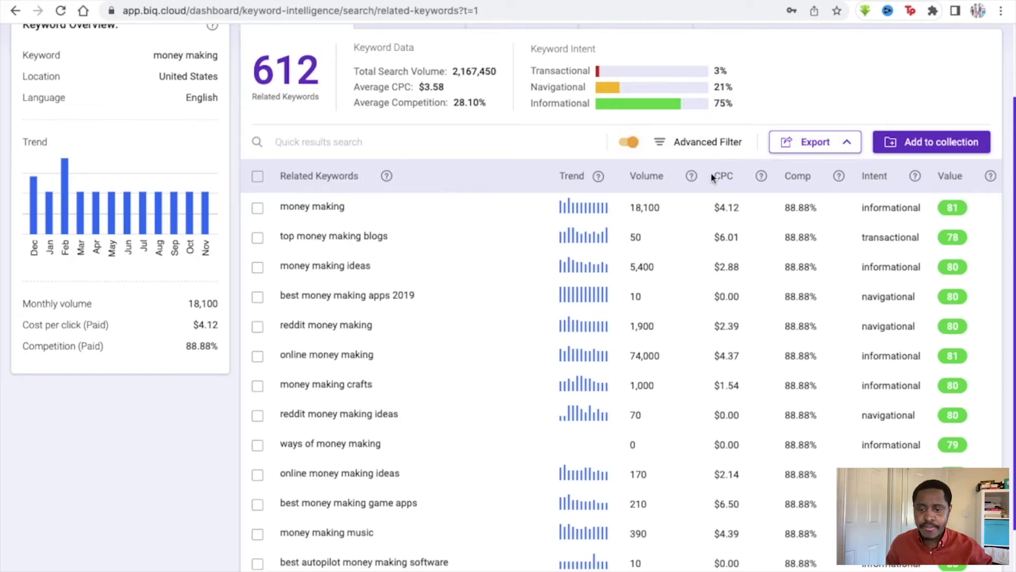
{"action": "left_click", "coordinate": [839, 151]}
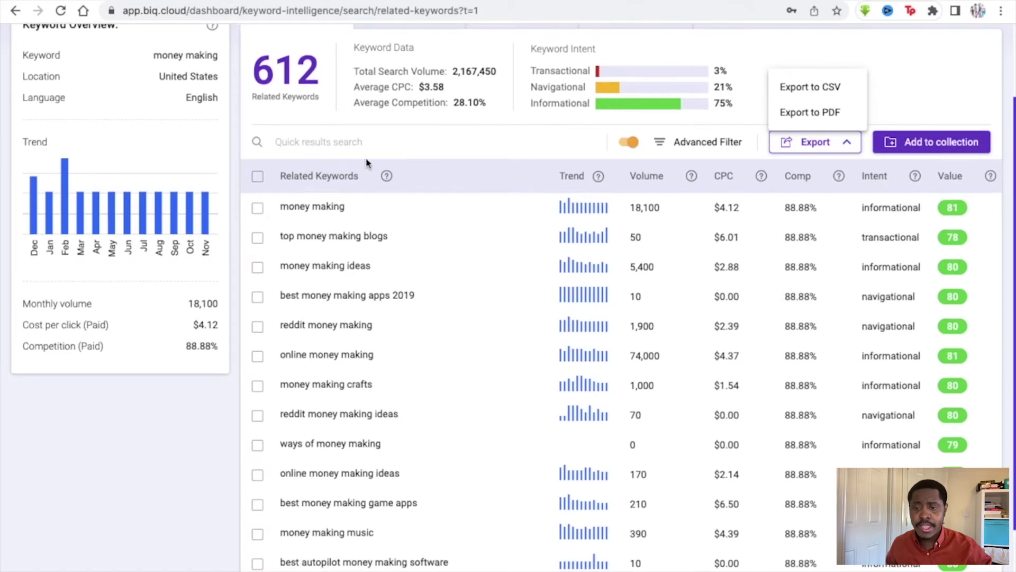
{"action": "left_click", "coordinate": [345, 128]}
Show the content ideas for "money making" and examine the suggested topics with their search volumes and intent.
{"action": "scroll", "coordinate": [371, 111], "scroll_direction": "up", "scroll_amount": 3}
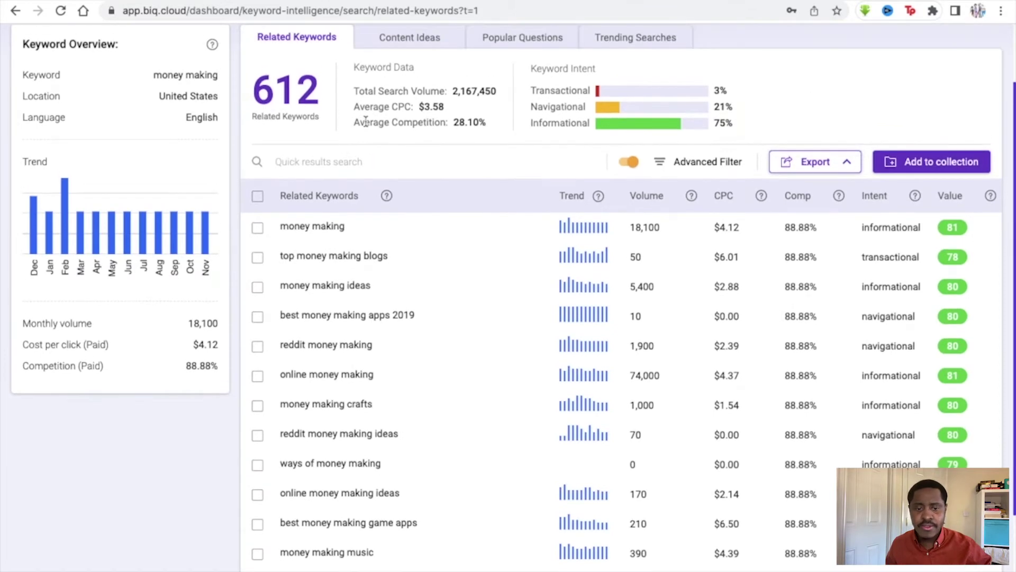
{"action": "left_click", "coordinate": [405, 91]}
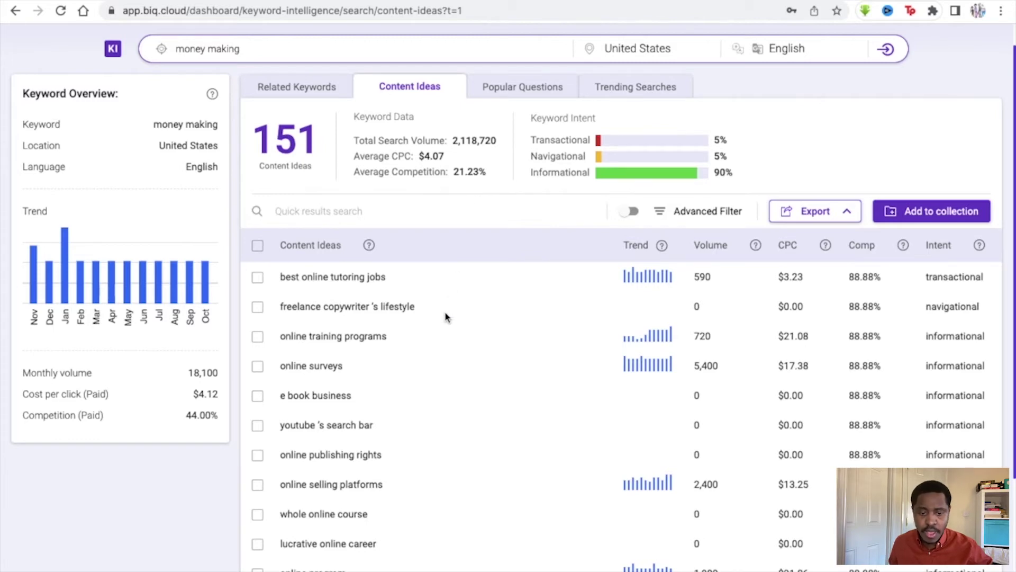
{"action": "scroll", "coordinate": [448, 317], "scroll_direction": "down", "scroll_amount": 1}
{"action": "scroll", "coordinate": [420, 318], "scroll_direction": "up", "scroll_amount": 2}
{"action": "scroll", "coordinate": [420, 318], "scroll_direction": "down", "scroll_amount": 1}
{"action": "scroll", "coordinate": [418, 317], "scroll_direction": "down", "scroll_amount": 1}
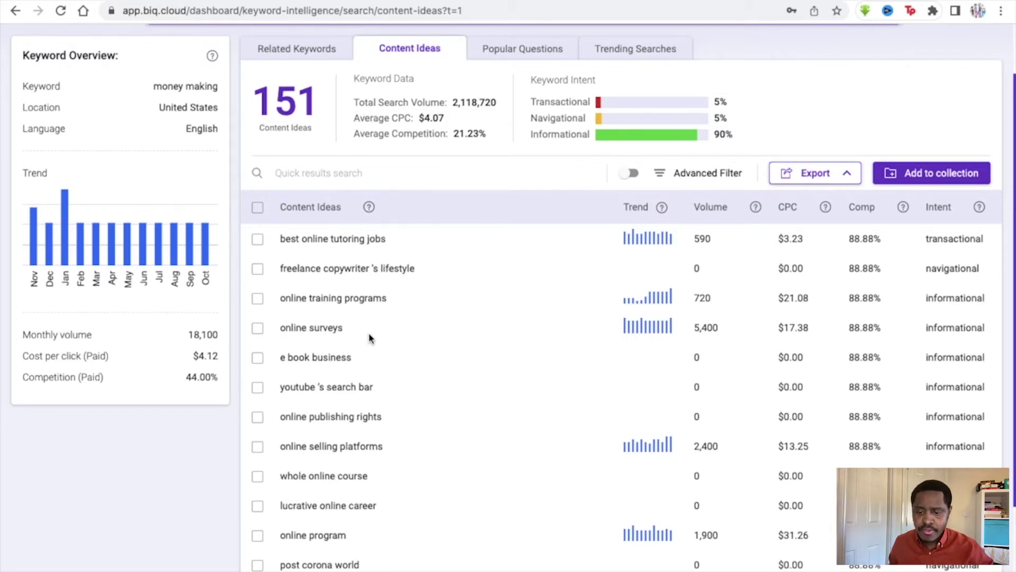
{"action": "scroll", "coordinate": [336, 360], "scroll_direction": "down", "scroll_amount": 3}
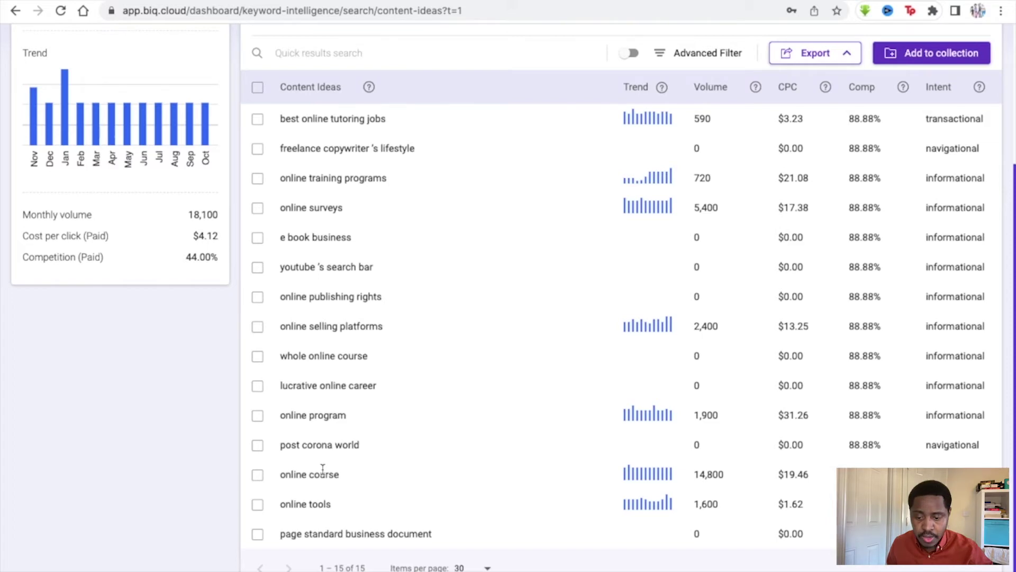
{"action": "scroll", "coordinate": [323, 468], "scroll_direction": "up", "scroll_amount": 4}
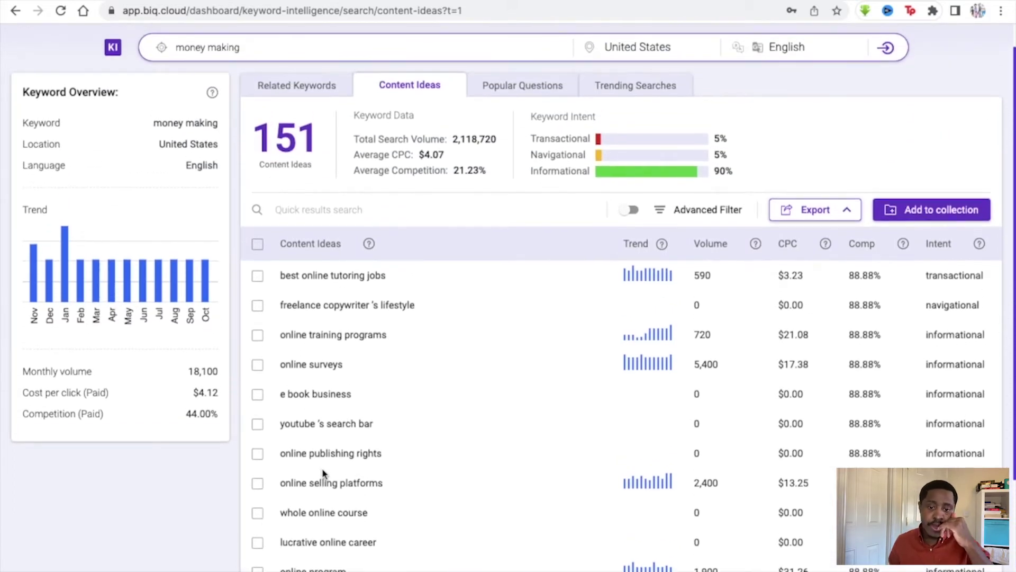
{"action": "scroll", "coordinate": [324, 473], "scroll_direction": "down", "scroll_amount": 4}
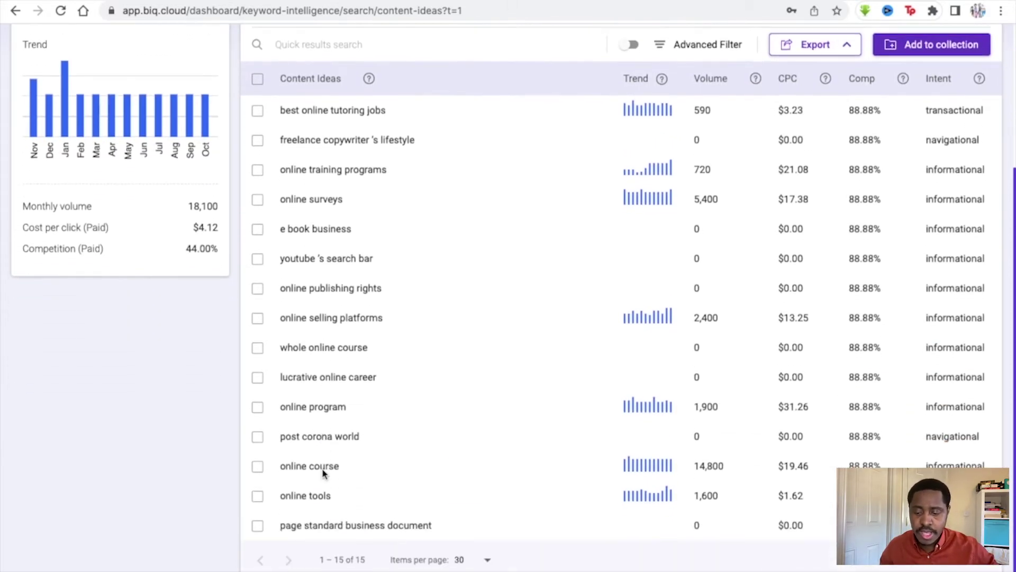
{"action": "scroll", "coordinate": [322, 470], "scroll_direction": "up", "scroll_amount": 5}
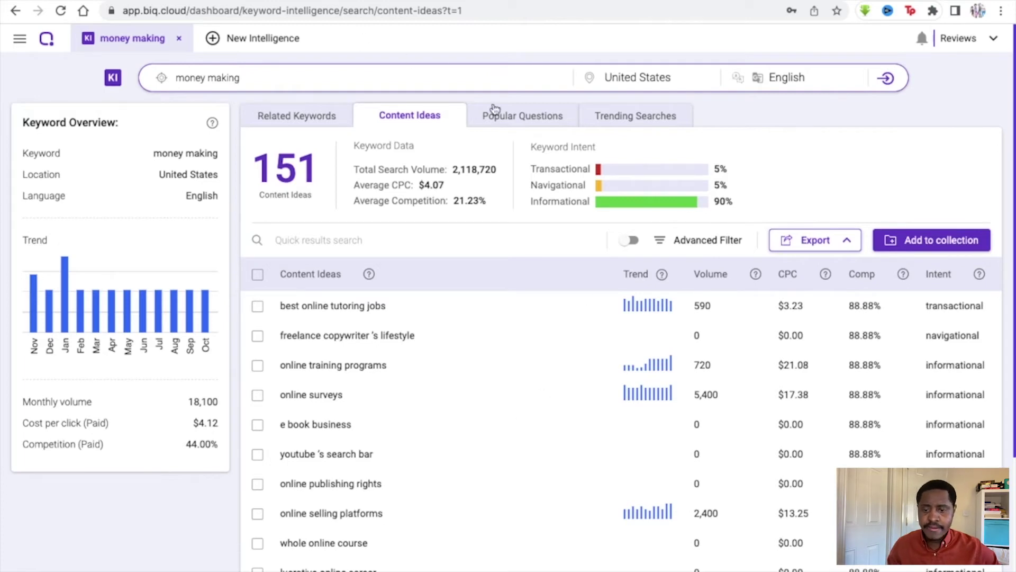
Show the popular questions for "money making" and read through the questions with their answers and sources.
{"action": "left_click", "coordinate": [496, 114]}
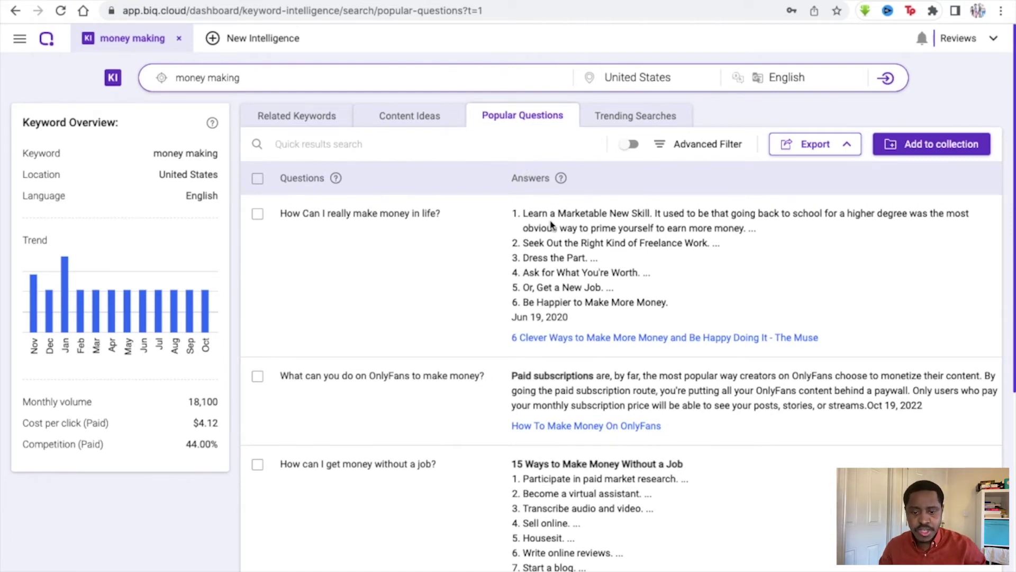
{"action": "scroll", "coordinate": [548, 229], "scroll_direction": "down", "scroll_amount": 1}
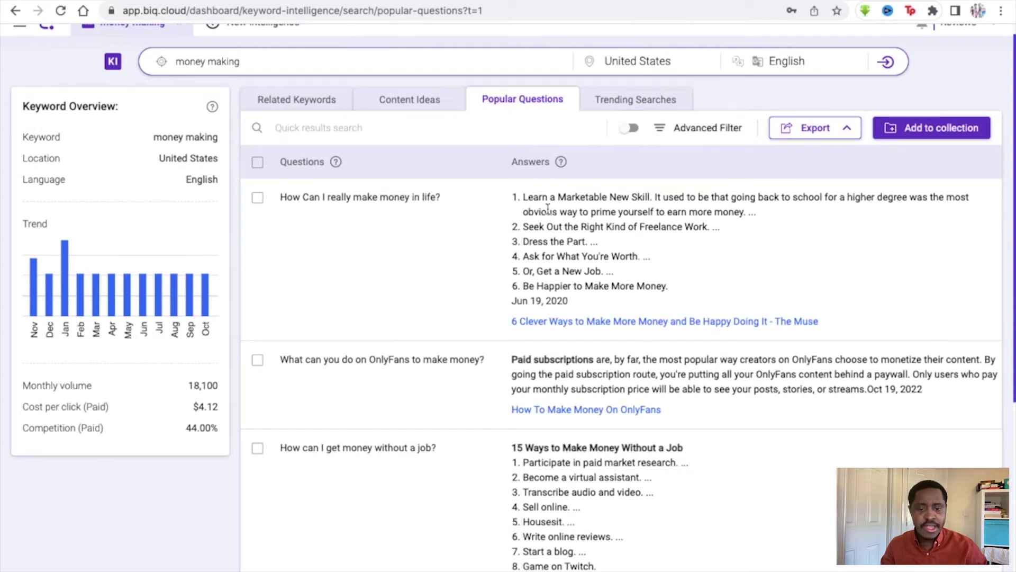
{"action": "scroll", "coordinate": [581, 233], "scroll_direction": "down", "scroll_amount": 3}
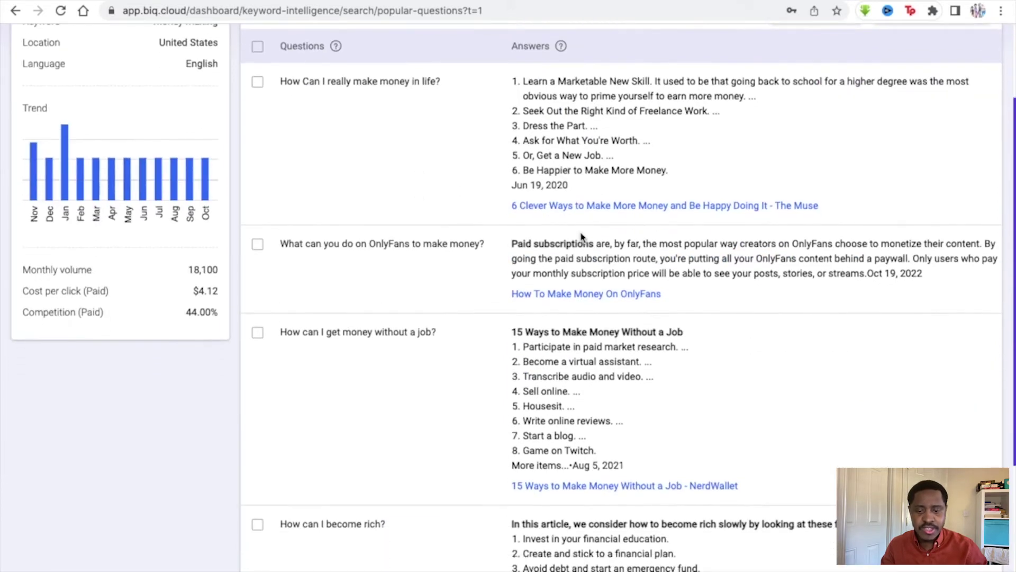
{"action": "scroll", "coordinate": [473, 289], "scroll_direction": "down", "scroll_amount": 5}
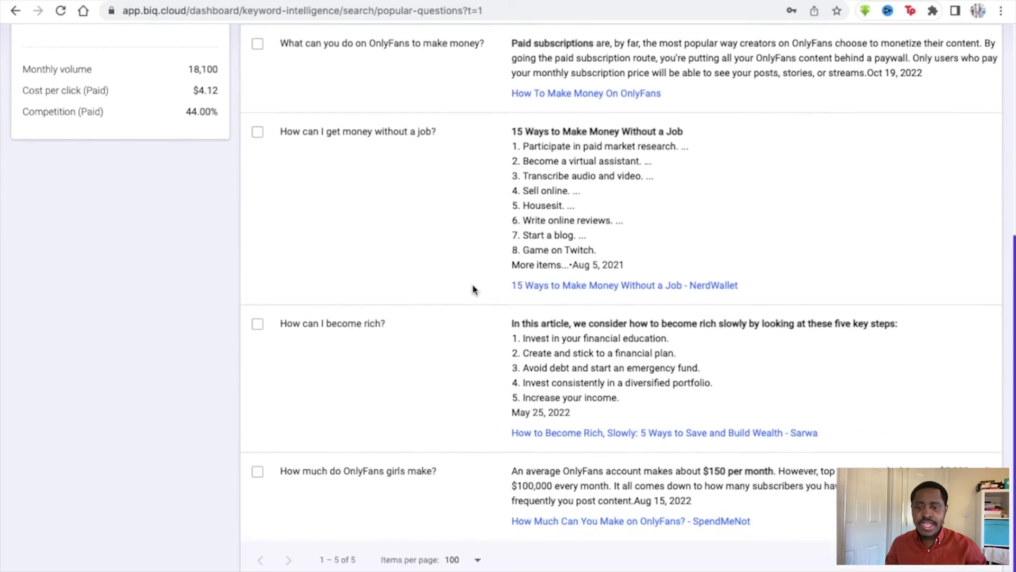
{"action": "scroll", "coordinate": [472, 288], "scroll_direction": "up", "scroll_amount": 7}
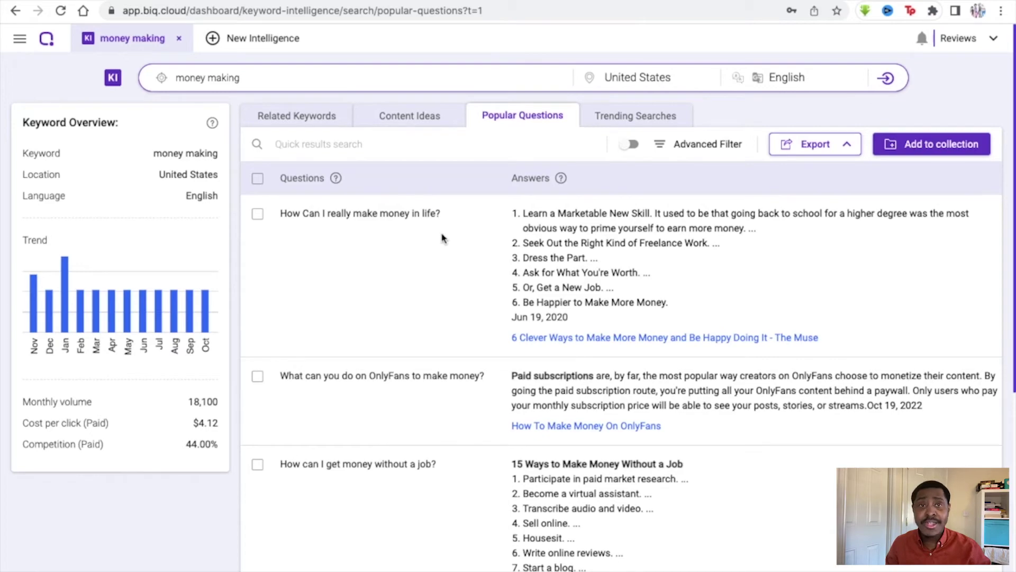
Examine the first popular questions about "money making" and the source listed under each answer.
{"action": "scroll", "coordinate": [626, 286], "scroll_direction": "down", "scroll_amount": 7}
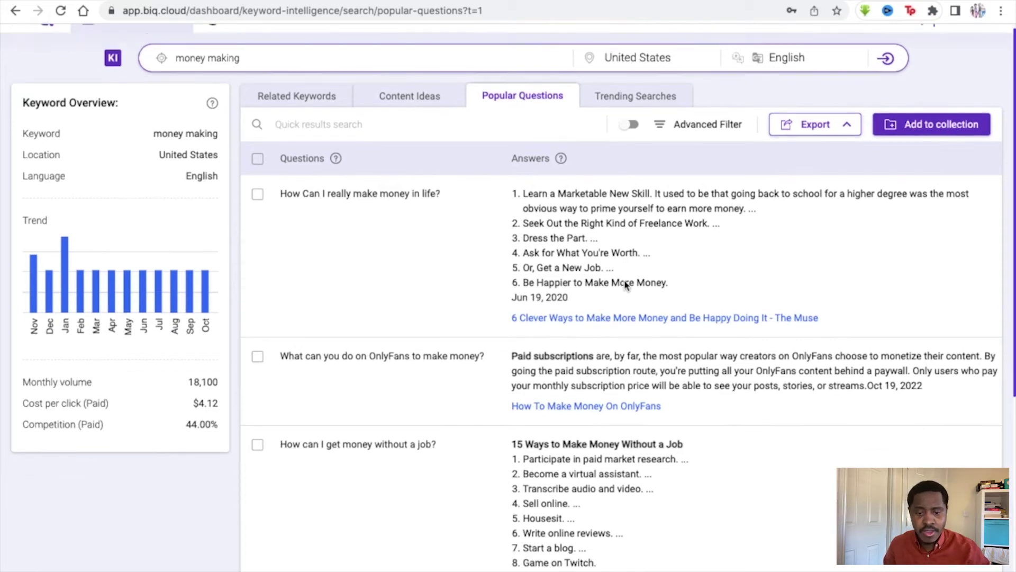
{"action": "scroll", "coordinate": [626, 286], "scroll_direction": "up", "scroll_amount": 2}
{"action": "scroll", "coordinate": [626, 286], "scroll_direction": "up", "scroll_amount": 5}
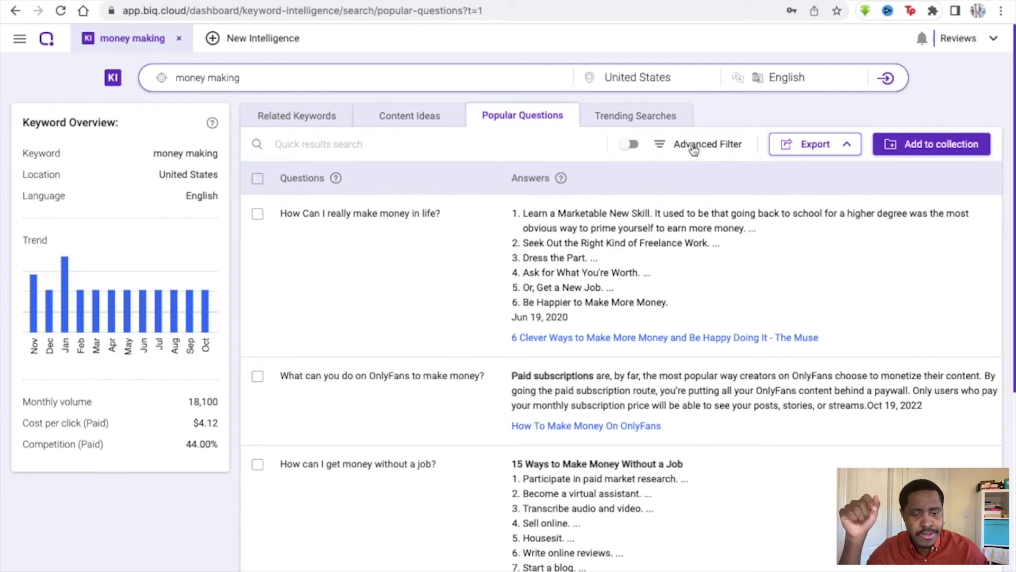
Show the trending searches for "money making" and examine their volume, CPC, competition and intent.
{"action": "left_click", "coordinate": [657, 126]}
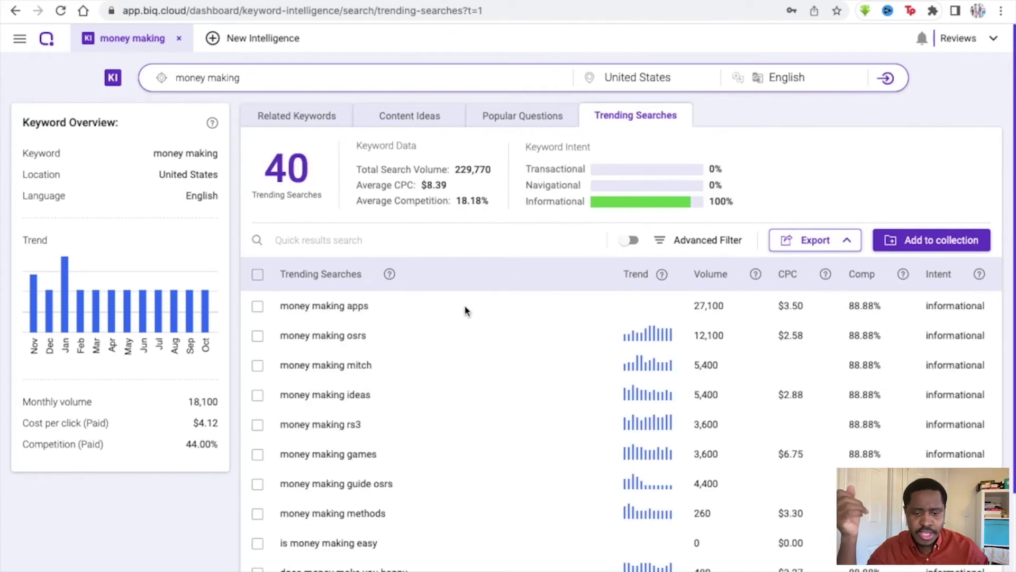
{"action": "scroll", "coordinate": [466, 310], "scroll_direction": "down", "scroll_amount": 1}
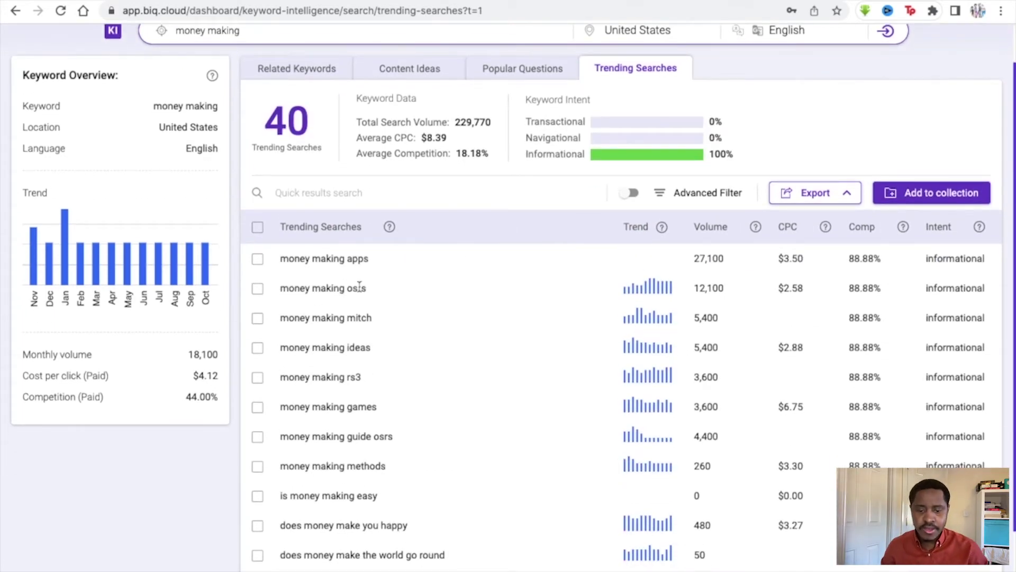
{"action": "scroll", "coordinate": [352, 287], "scroll_direction": "down", "scroll_amount": 2}
{"action": "scroll", "coordinate": [358, 287], "scroll_direction": "up", "scroll_amount": 1}
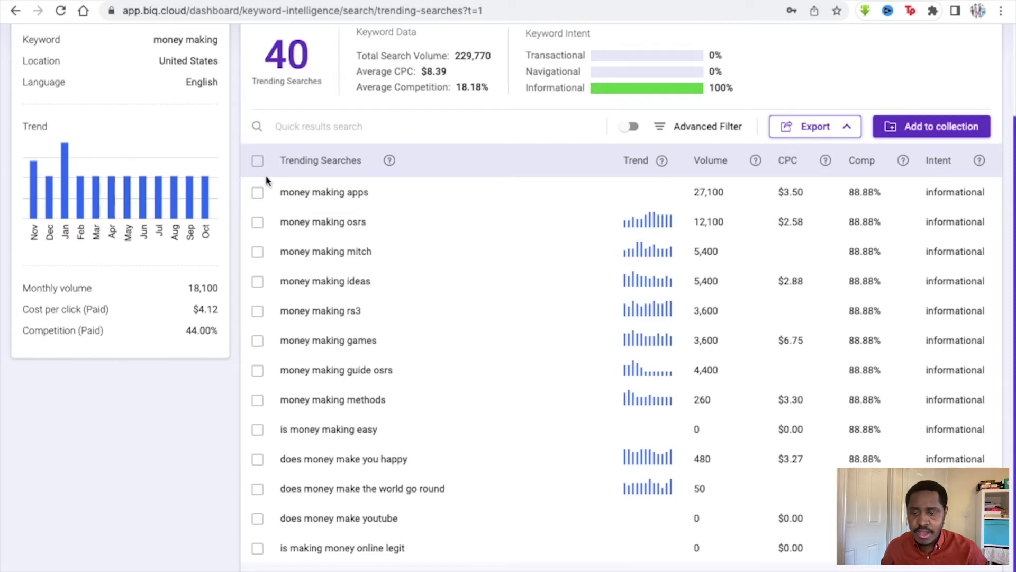
{"action": "scroll", "coordinate": [303, 192], "scroll_direction": "up", "scroll_amount": 5}
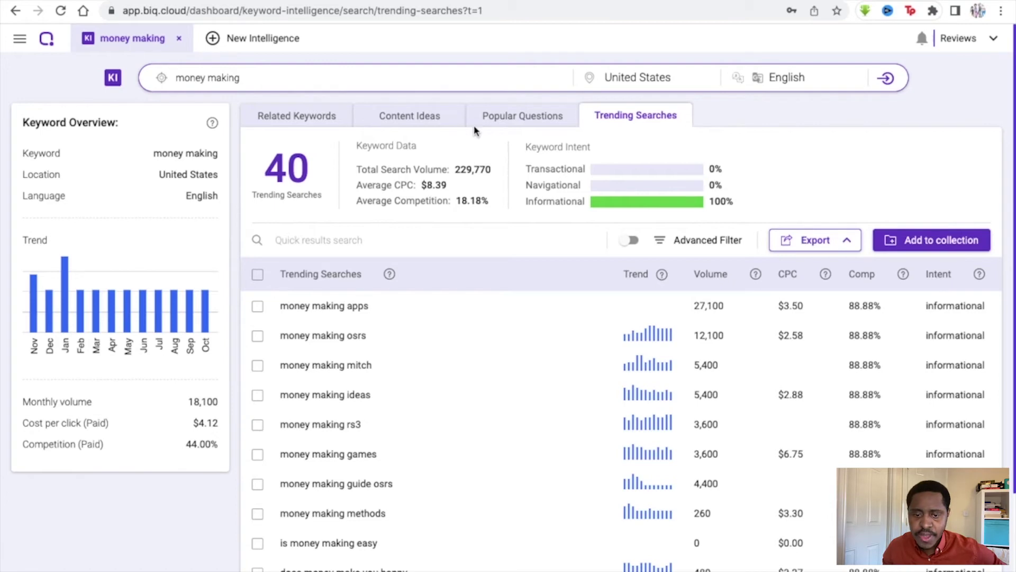
Add the related keyword "online money making" to the Opulent collection.
{"action": "left_click", "coordinate": [336, 112]}
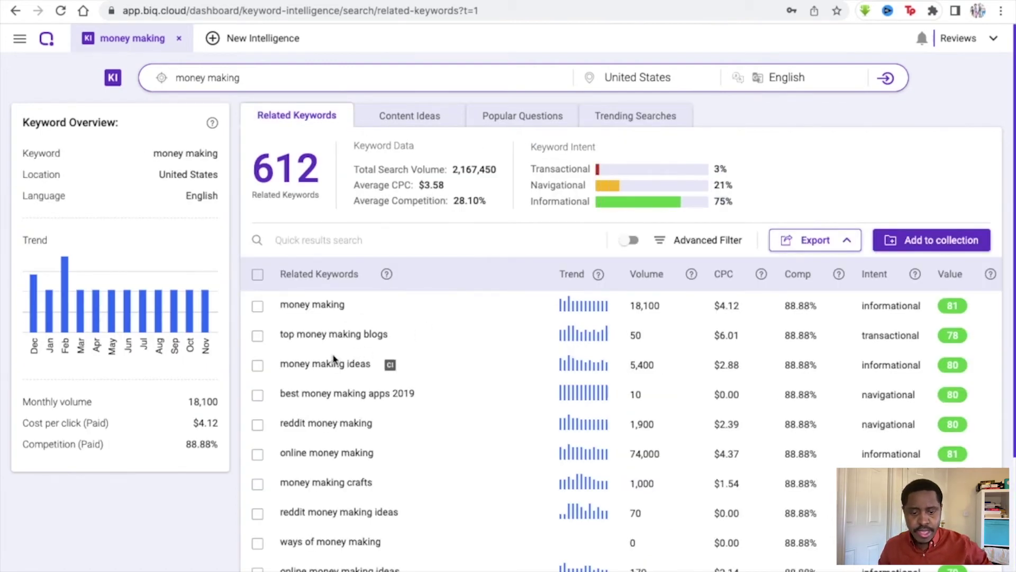
{"action": "scroll", "coordinate": [334, 359], "scroll_direction": "down", "scroll_amount": 1}
{"action": "left_click", "coordinate": [257, 429]}
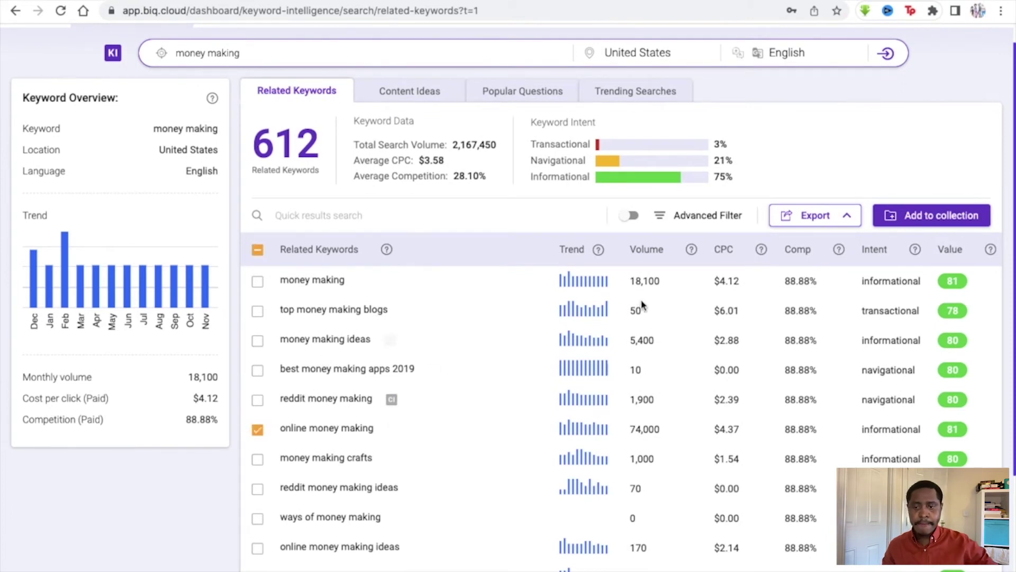
{"action": "left_click", "coordinate": [883, 223]}
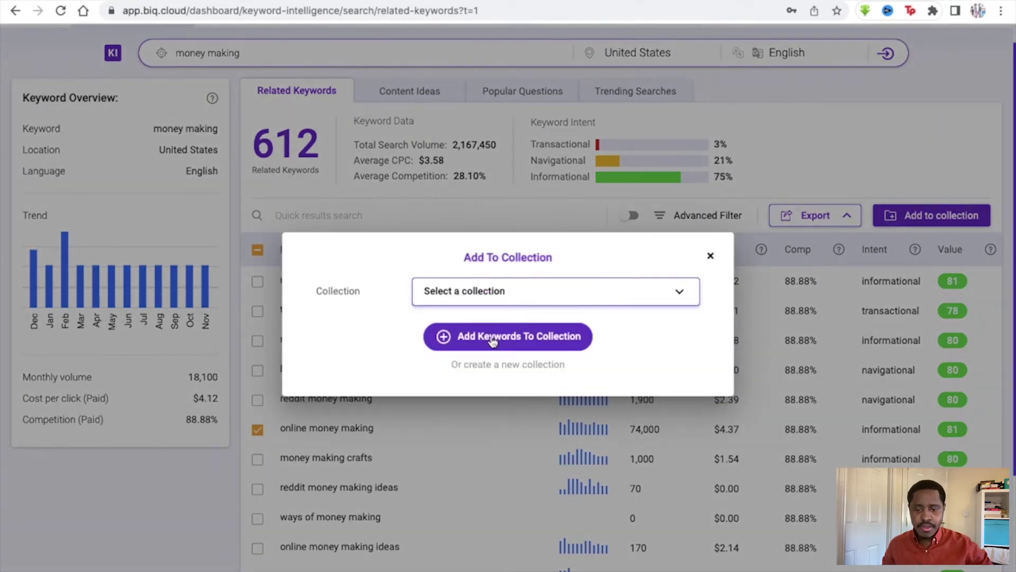
{"action": "left_click", "coordinate": [486, 292]}
{"action": "left_click", "coordinate": [463, 353]}
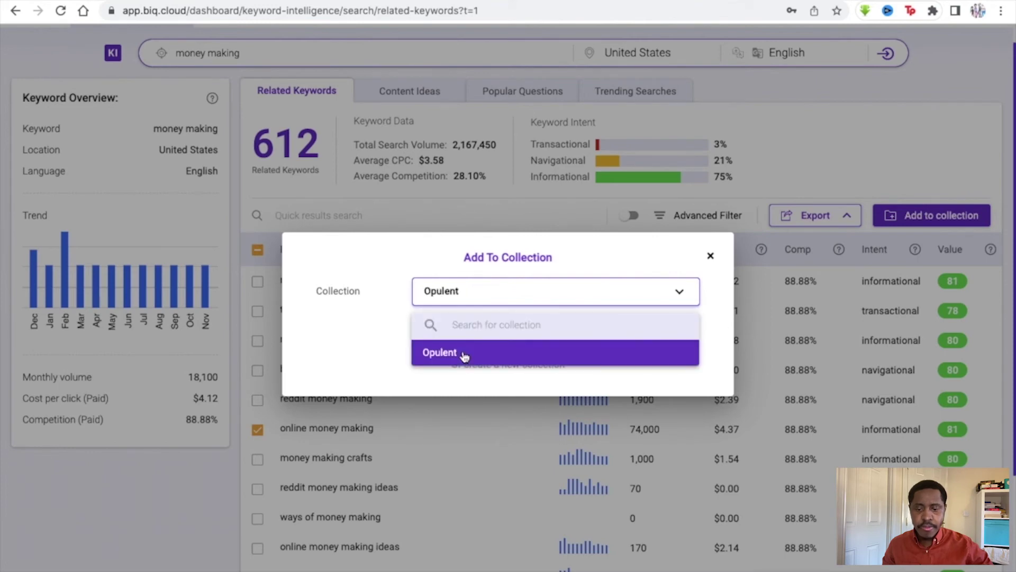
{"action": "left_click", "coordinate": [469, 337]}
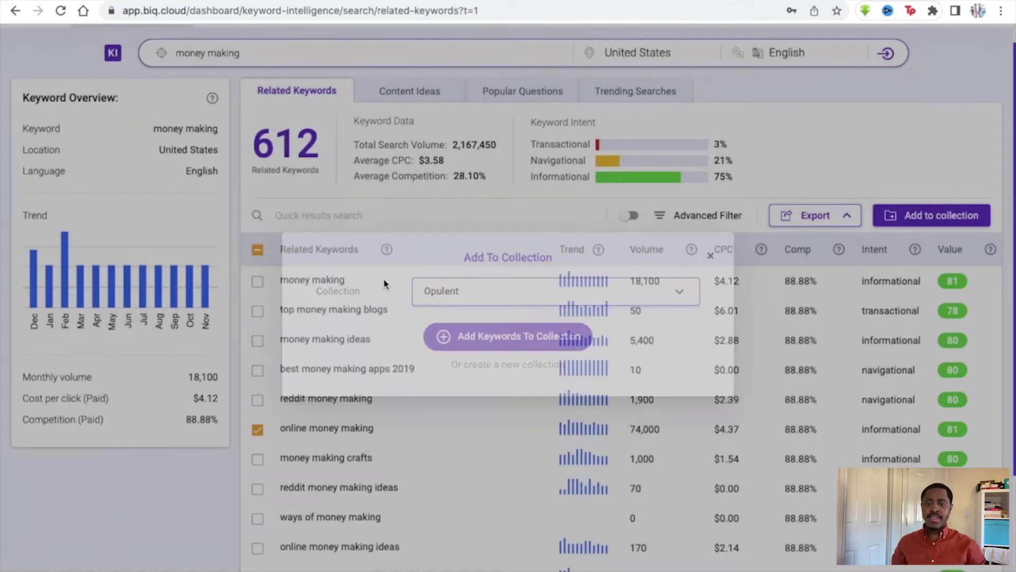
{"action": "scroll", "coordinate": [305, 219], "scroll_direction": "up", "scroll_amount": 1}
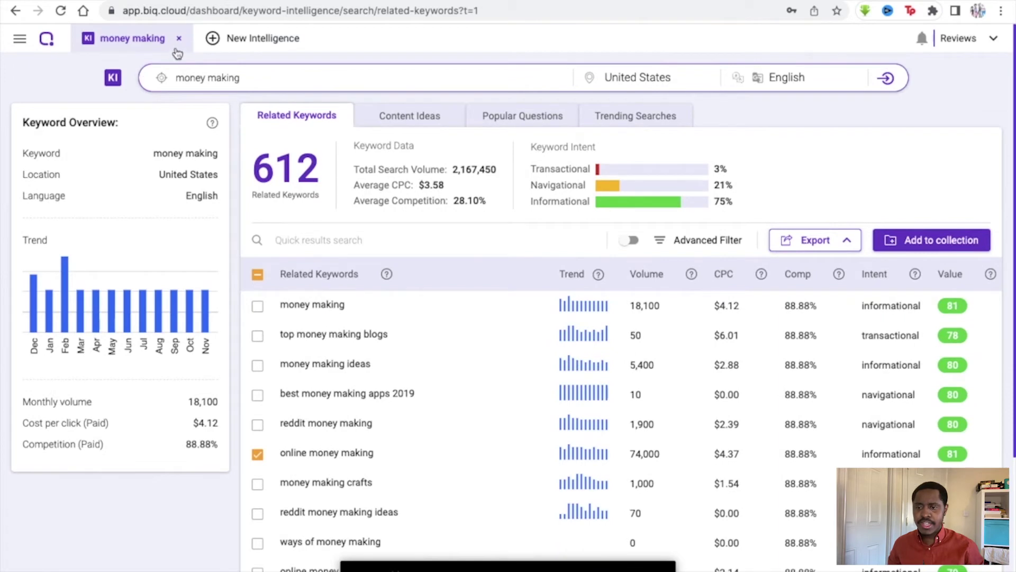
Open Content Intelligence and examine the WordScope keyword suggestions and the analysis of the "media" document for seltusmedia.com.
{"action": "left_click", "coordinate": [226, 42]}
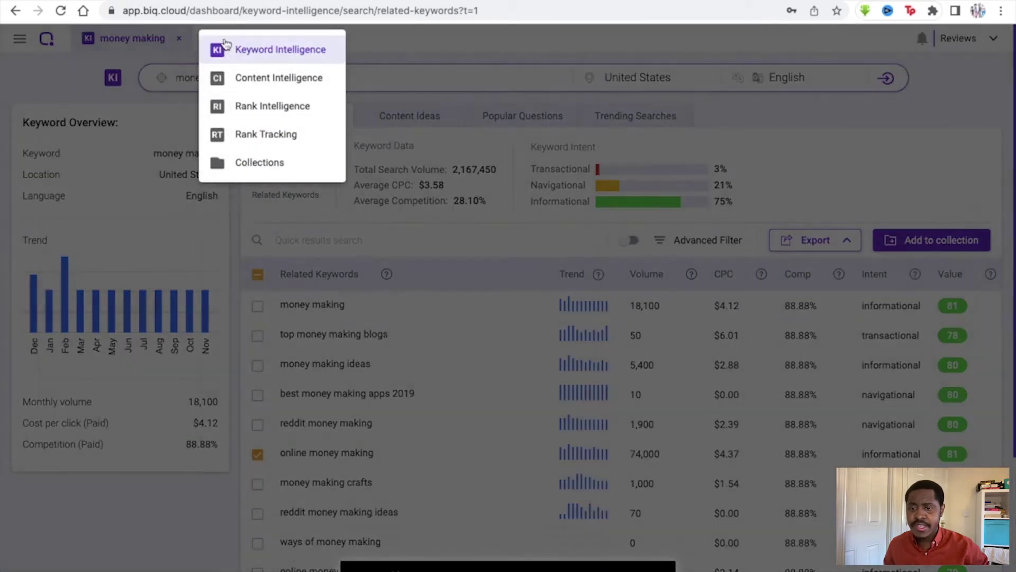
{"action": "left_click", "coordinate": [247, 78]}
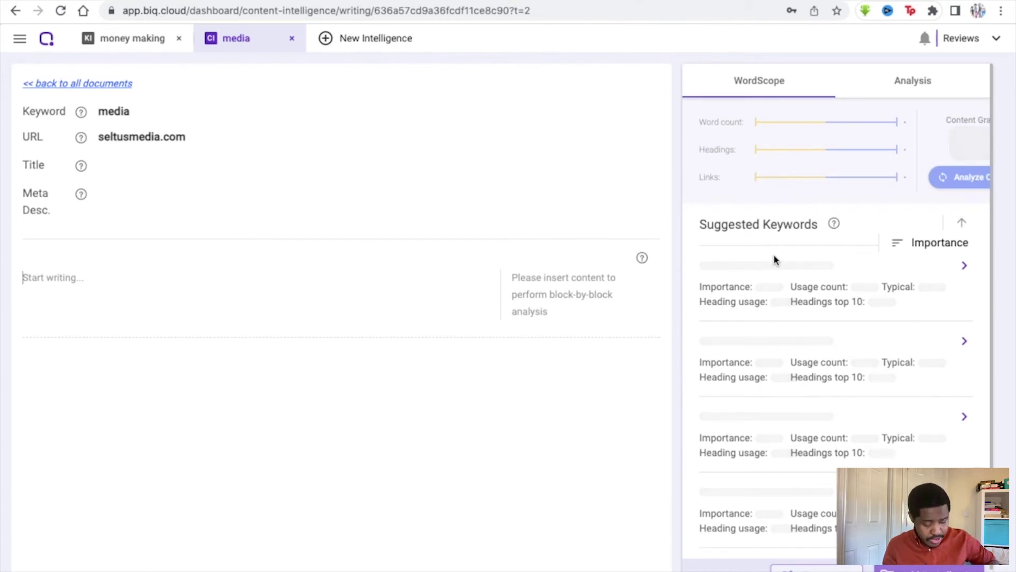
{"action": "left_click", "coordinate": [913, 82]}
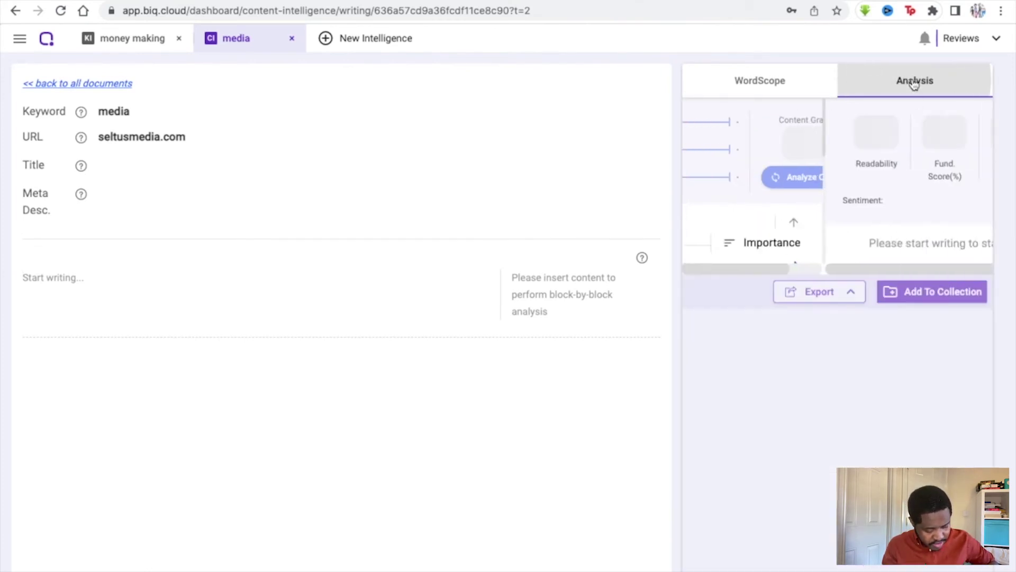
{"action": "left_click", "coordinate": [792, 82]}
{"action": "scroll", "coordinate": [824, 415], "scroll_direction": "down", "scroll_amount": 5}
{"action": "scroll", "coordinate": [776, 438], "scroll_direction": "up", "scroll_amount": 5}
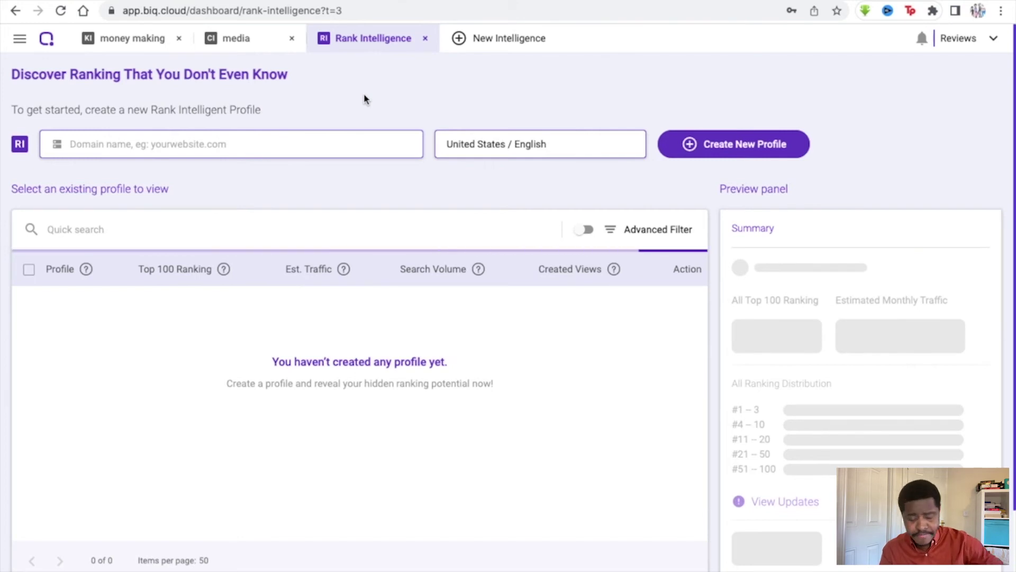
Enter mashable.com as the domain for a new Rank Intelligence profile and look over the profile preview area.
{"action": "left_click", "coordinate": [342, 141]}
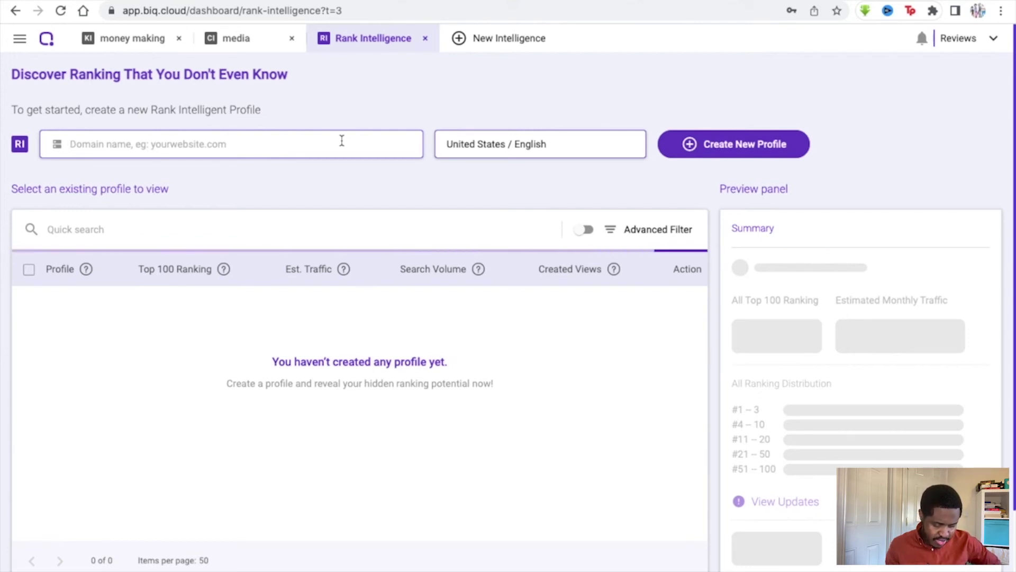
{"action": "type", "text": "mashable.com"}
{"action": "scroll", "coordinate": [752, 389], "scroll_direction": "down", "scroll_amount": 2}
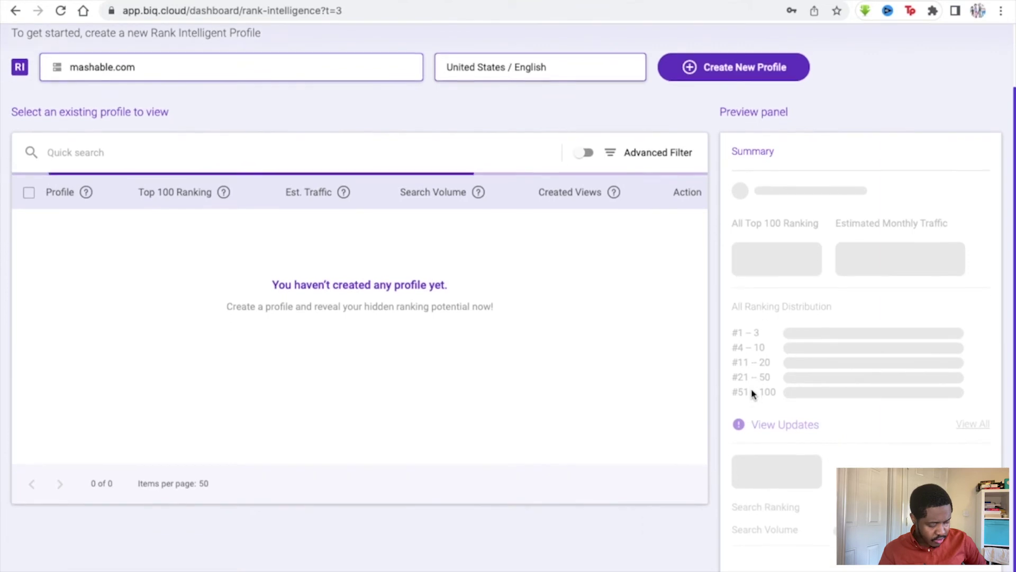
{"action": "scroll", "coordinate": [752, 389], "scroll_direction": "up", "scroll_amount": 2}
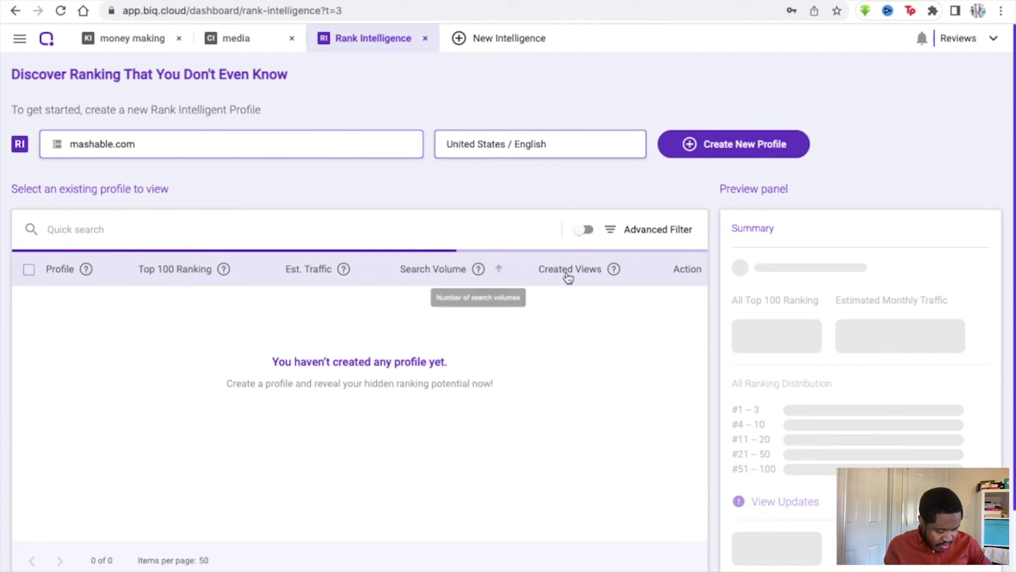
Open Rank Tracking and preview the rank movement summaries of the mashable.com (en/GB), mashable.com (en/US) and opulent.com profiles.
{"action": "left_click", "coordinate": [459, 42]}
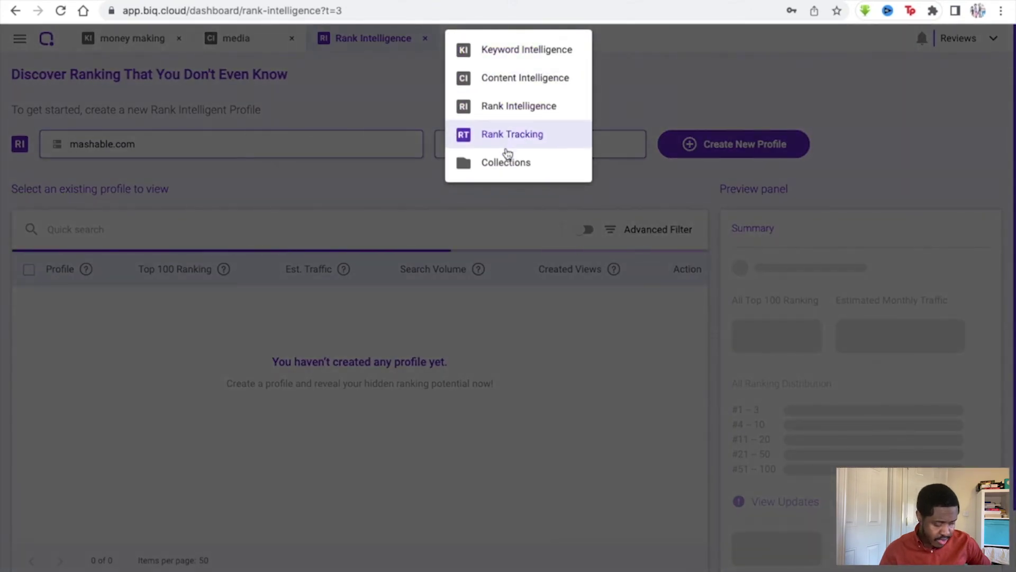
{"action": "left_click", "coordinate": [507, 129]}
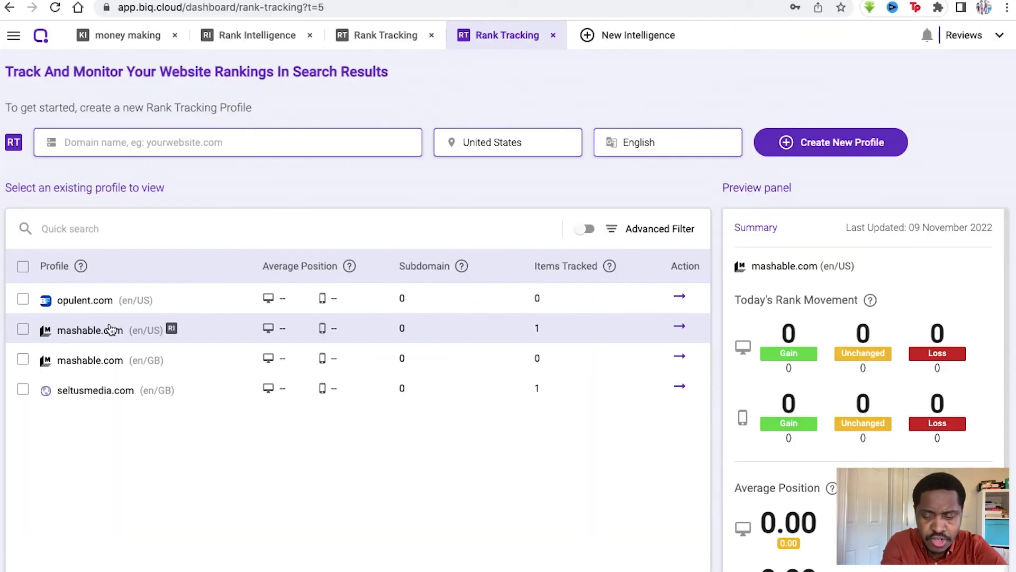
{"action": "left_click", "coordinate": [399, 360]}
{"action": "scroll", "coordinate": [750, 341], "scroll_direction": "down", "scroll_amount": 1}
{"action": "scroll", "coordinate": [750, 341], "scroll_direction": "up", "scroll_amount": 1}
{"action": "left_click", "coordinate": [249, 316]}
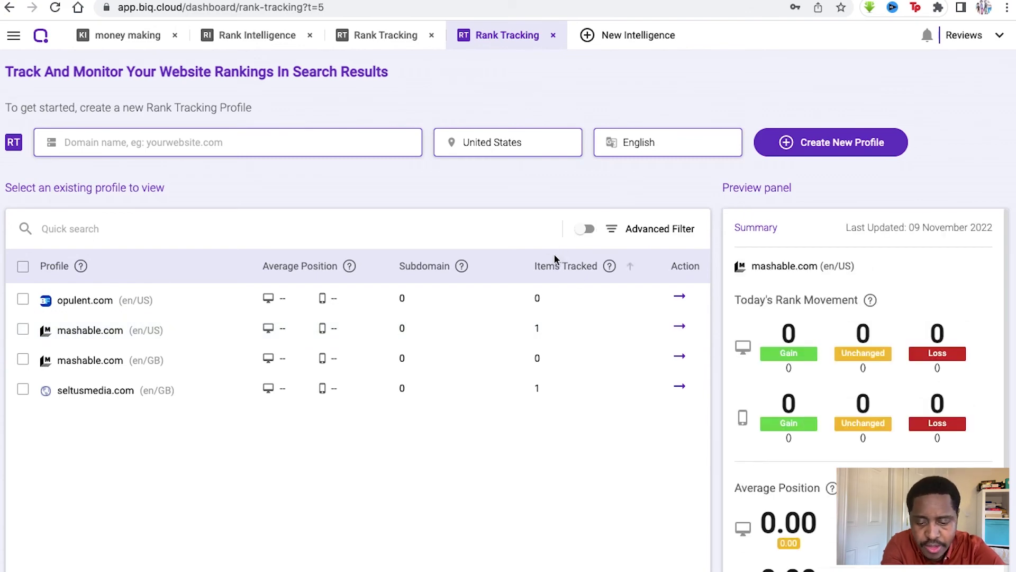
{"action": "left_click", "coordinate": [519, 290]}
{"action": "scroll", "coordinate": [396, 357], "scroll_direction": "down", "scroll_amount": 1}
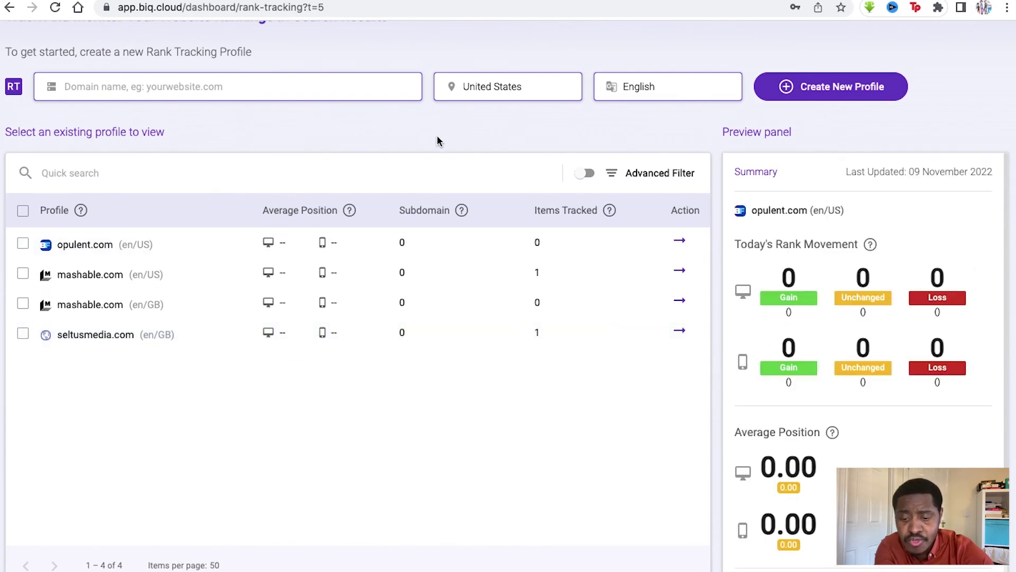
{"action": "scroll", "coordinate": [437, 137], "scroll_direction": "up", "scroll_amount": 2}
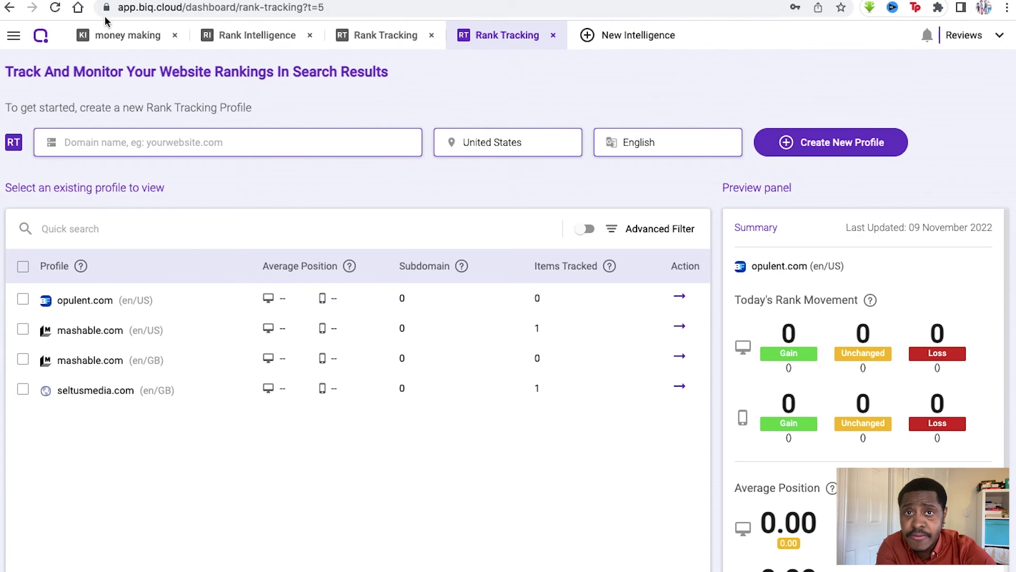
Go to the saved collections and open the Opulent collection.
{"action": "left_click", "coordinate": [18, 40]}
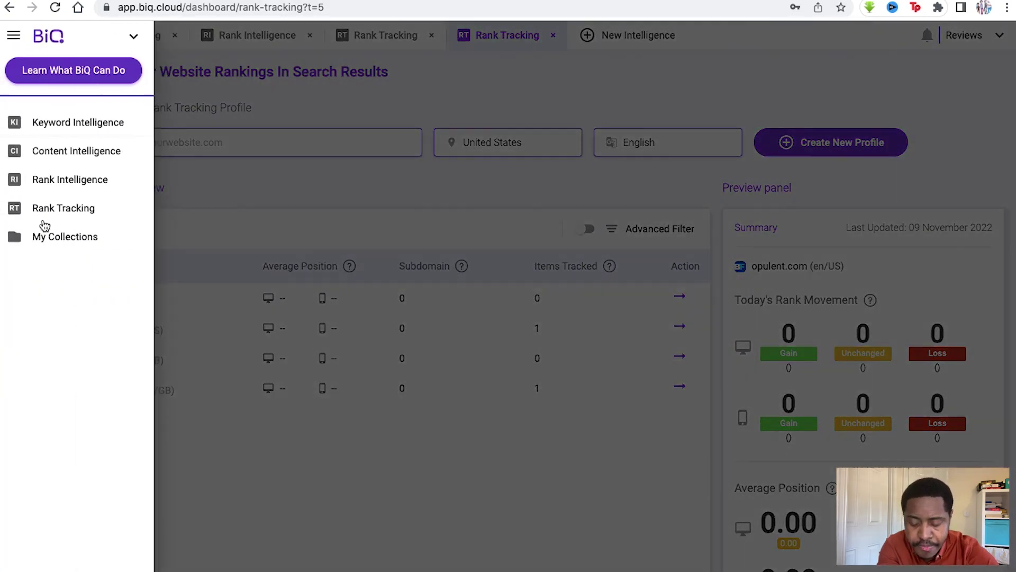
{"action": "left_click", "coordinate": [54, 241]}
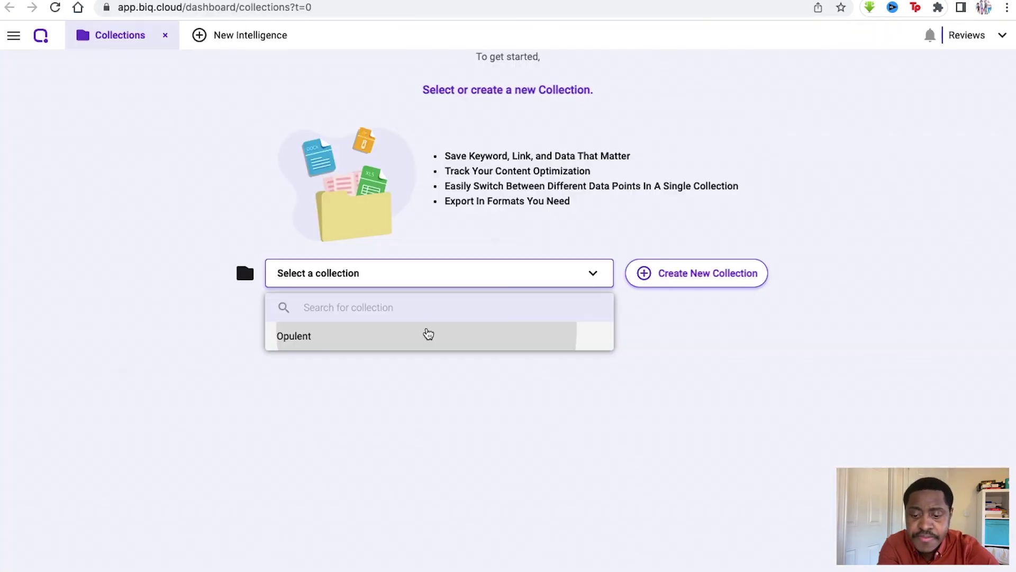
{"action": "left_click", "coordinate": [426, 333]}
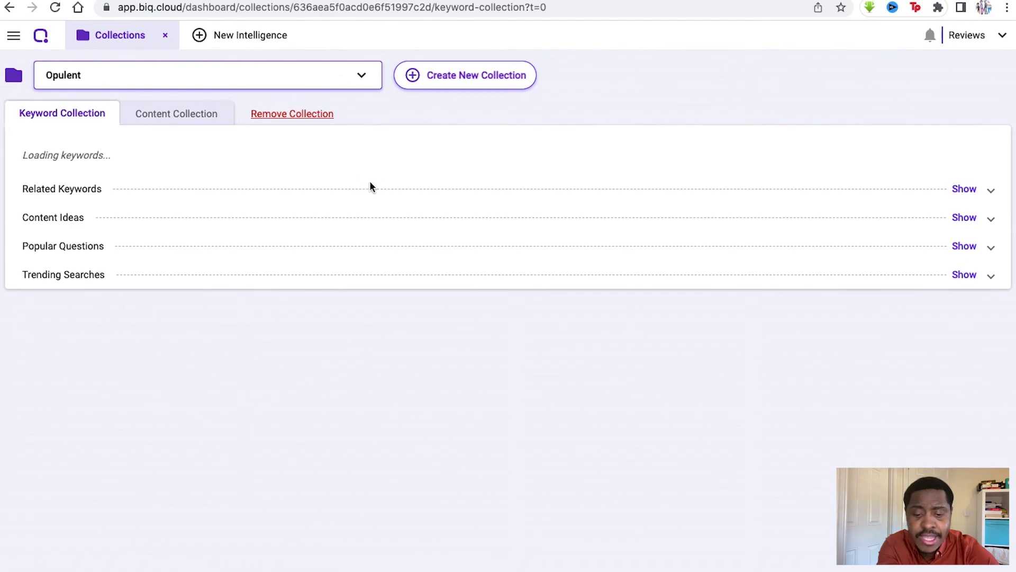
Examine the related keywords and content ideas saved in the Opulent collection, and show its content collection.
{"action": "scroll", "coordinate": [343, 232], "scroll_direction": "down", "scroll_amount": 2}
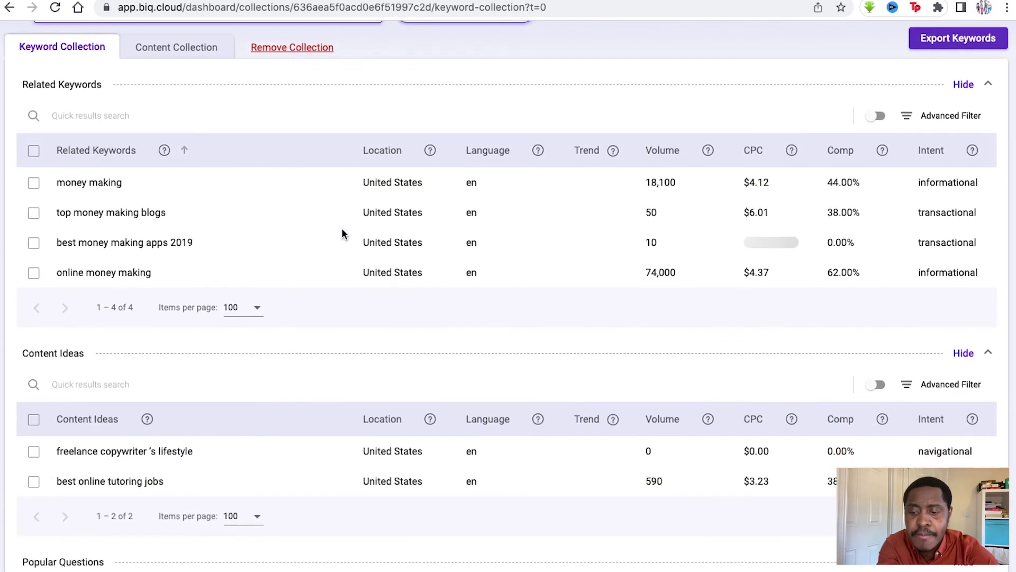
{"action": "scroll", "coordinate": [355, 240], "scroll_direction": "up", "scroll_amount": 3}
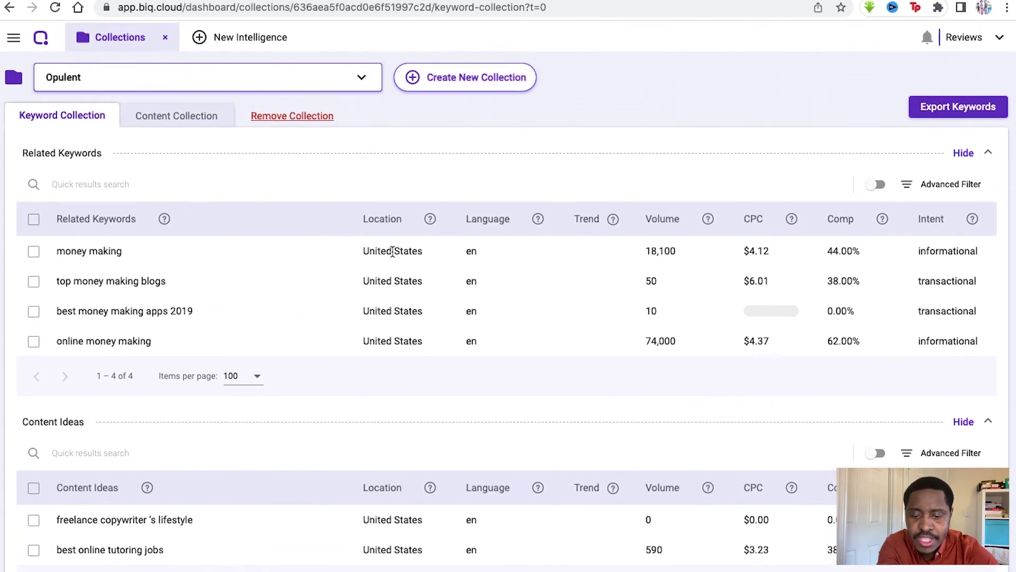
{"action": "scroll", "coordinate": [392, 252], "scroll_direction": "down", "scroll_amount": 2}
{"action": "scroll", "coordinate": [392, 252], "scroll_direction": "up", "scroll_amount": 2}
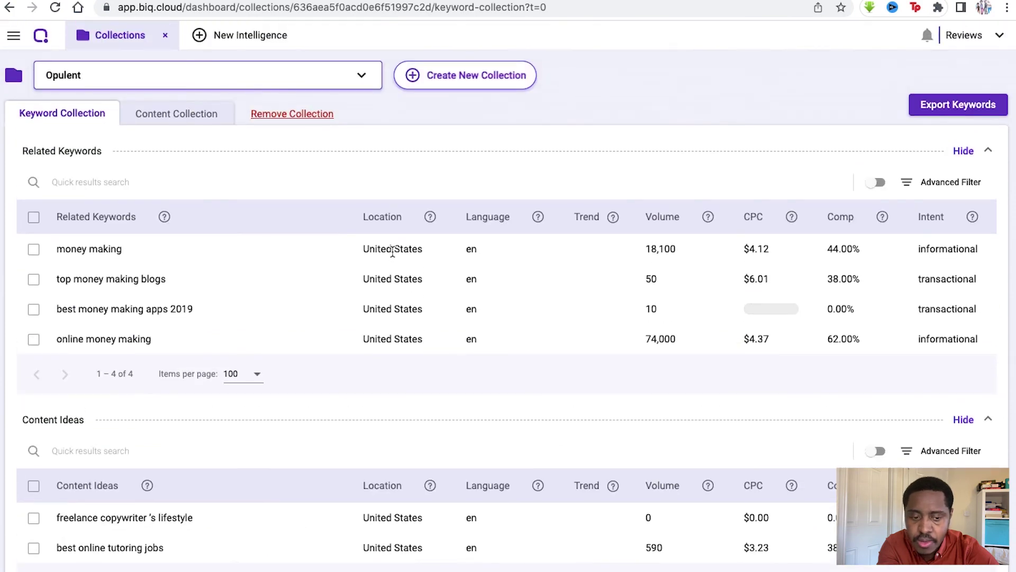
{"action": "scroll", "coordinate": [307, 358], "scroll_direction": "down", "scroll_amount": 3}
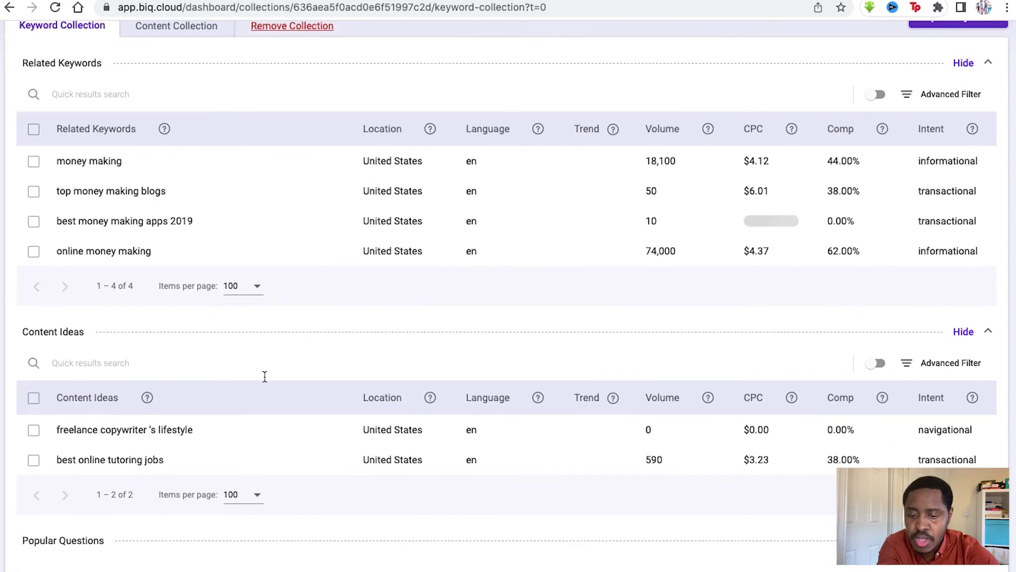
{"action": "scroll", "coordinate": [143, 472], "scroll_direction": "up", "scroll_amount": 3}
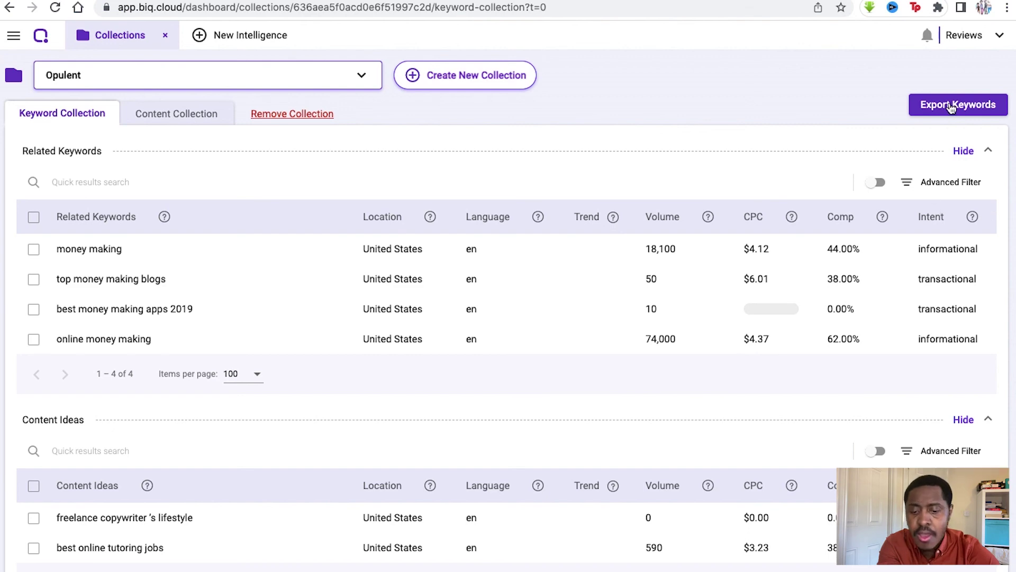
{"action": "scroll", "coordinate": [565, 288], "scroll_direction": "down", "scroll_amount": 3}
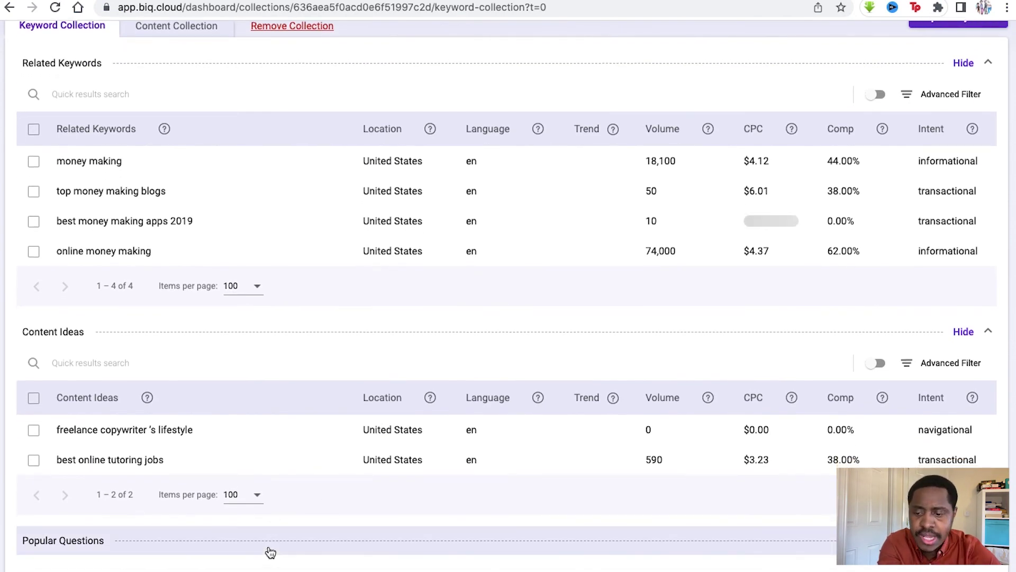
{"action": "scroll", "coordinate": [268, 549], "scroll_direction": "up", "scroll_amount": 3}
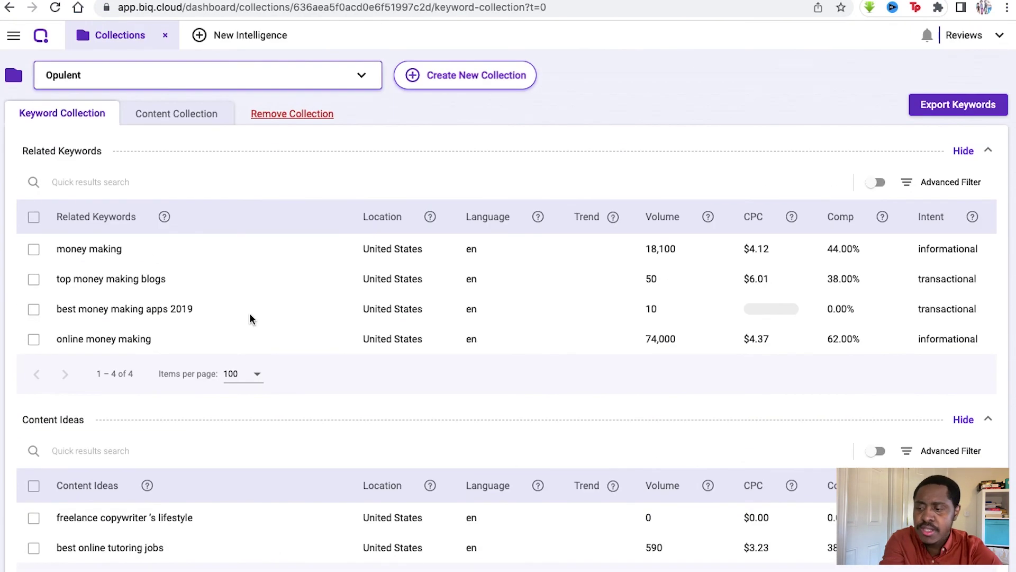
{"action": "left_click", "coordinate": [163, 121]}
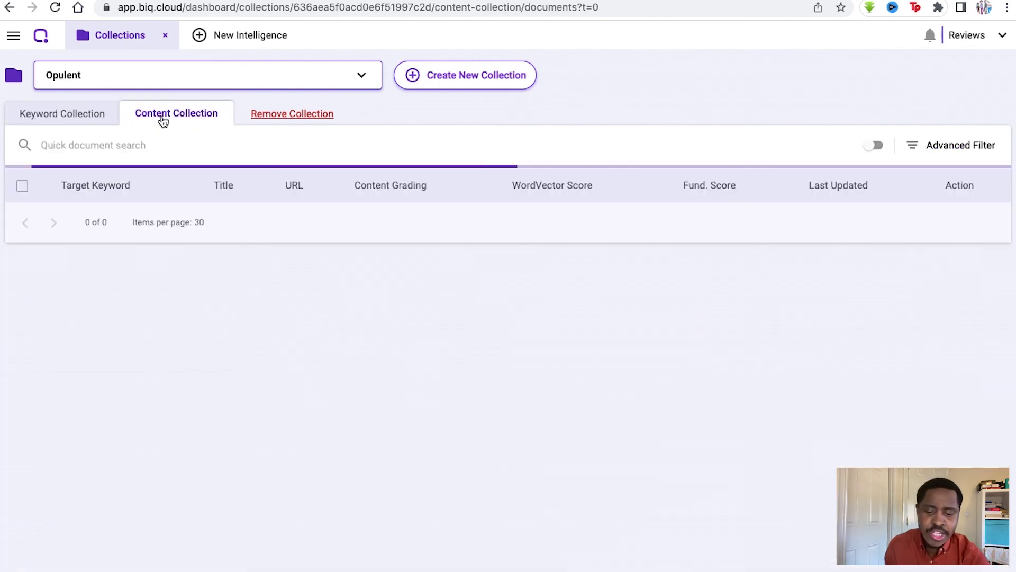